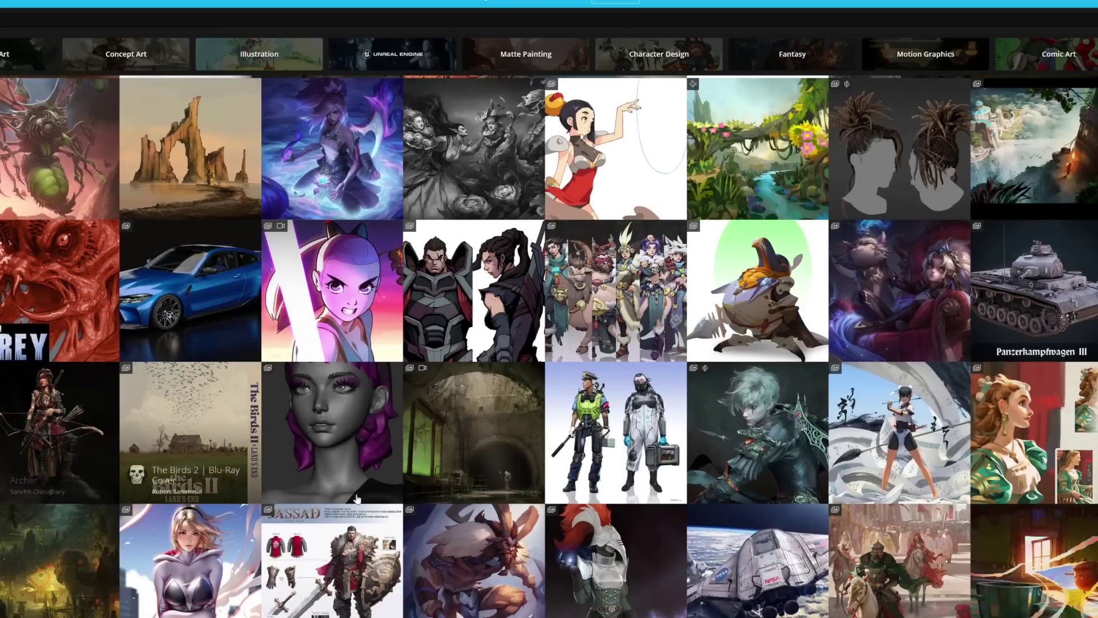
Step: Browse the artwork gallery for a portrait illustration
scroll(770, 487, down, 4)
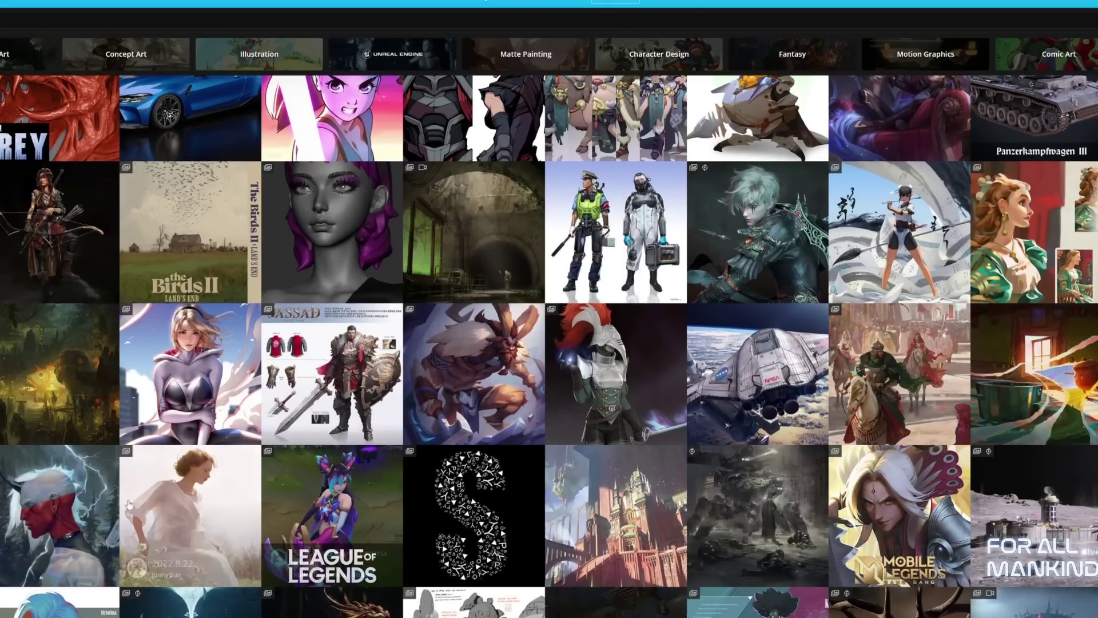
scroll(174, 503, down, 4)
scroll(965, 522, down, 1)
scroll(965, 522, down, 3)
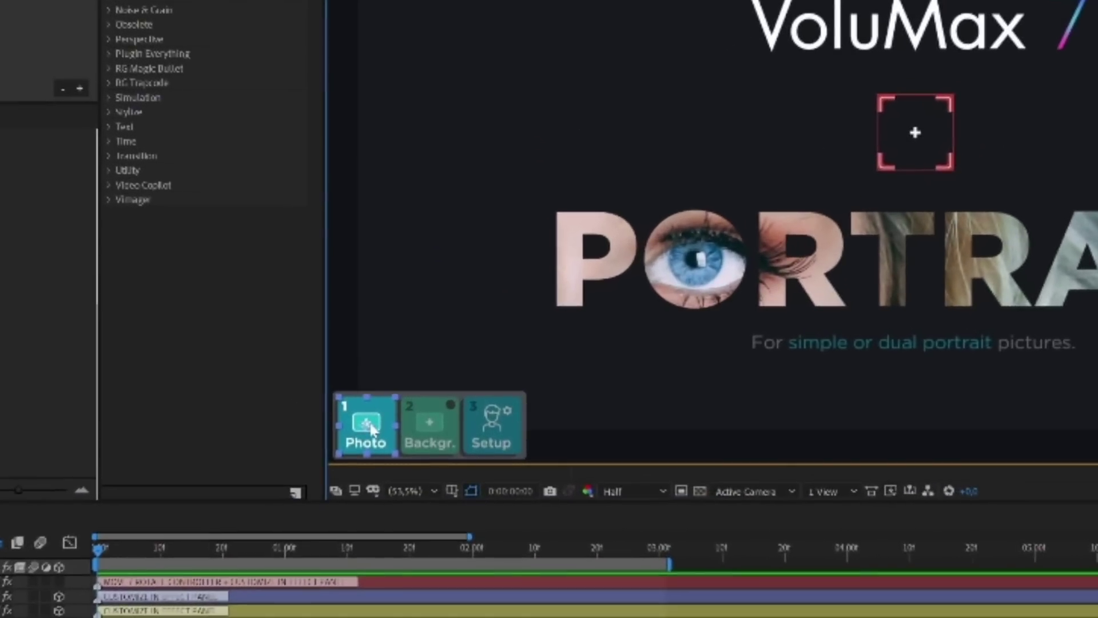
Step: Open the Photo placeholder composition, then scale and reposition the portrait image so the head and shoulders fill the frame
click(369, 426)
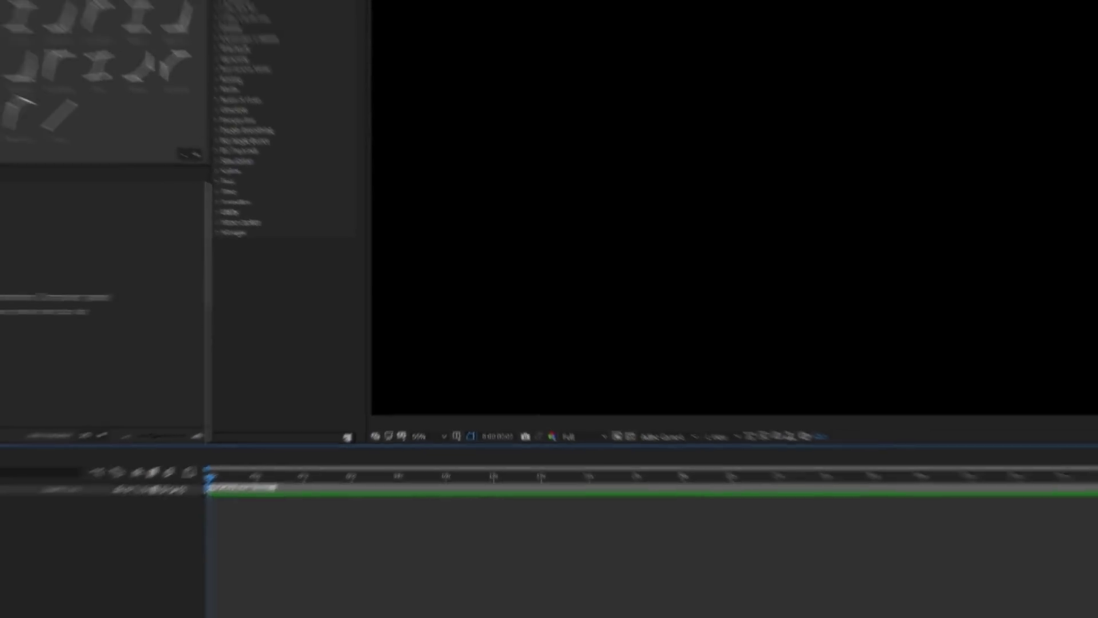
drag(288, 418, 434, 418)
drag(328, 418, 600, 412)
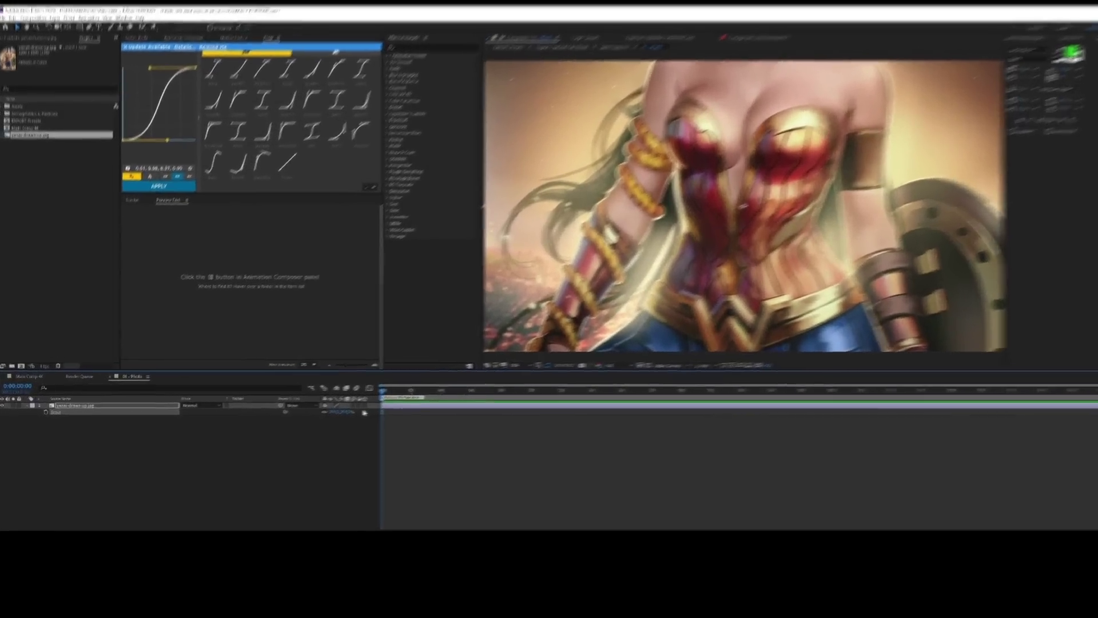
key(p)
drag(725, 367, 881, 367)
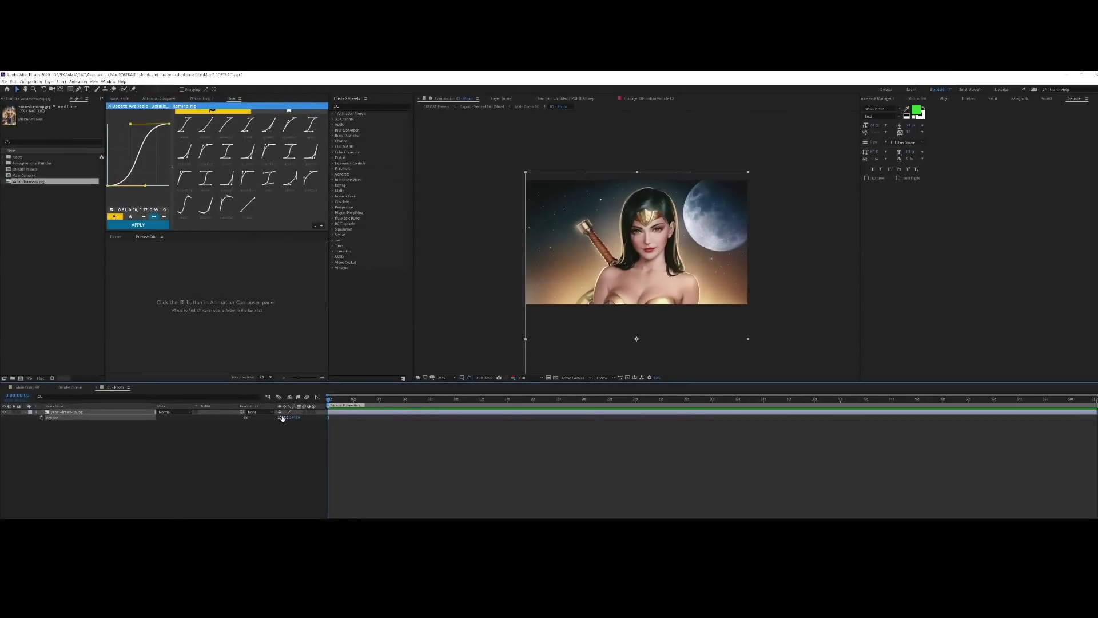
Step: Fine-tune the portrait image's scale and vertical position in the Photo composition
key(s)
drag(284, 418, 284, 418)
key(p)
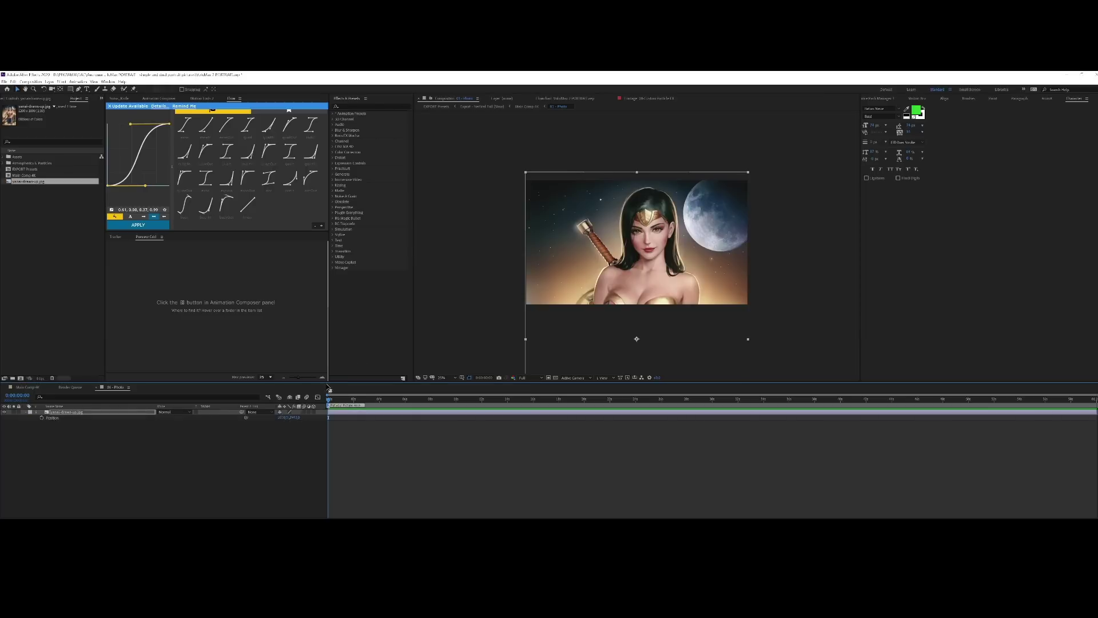
drag(297, 419, 290, 419)
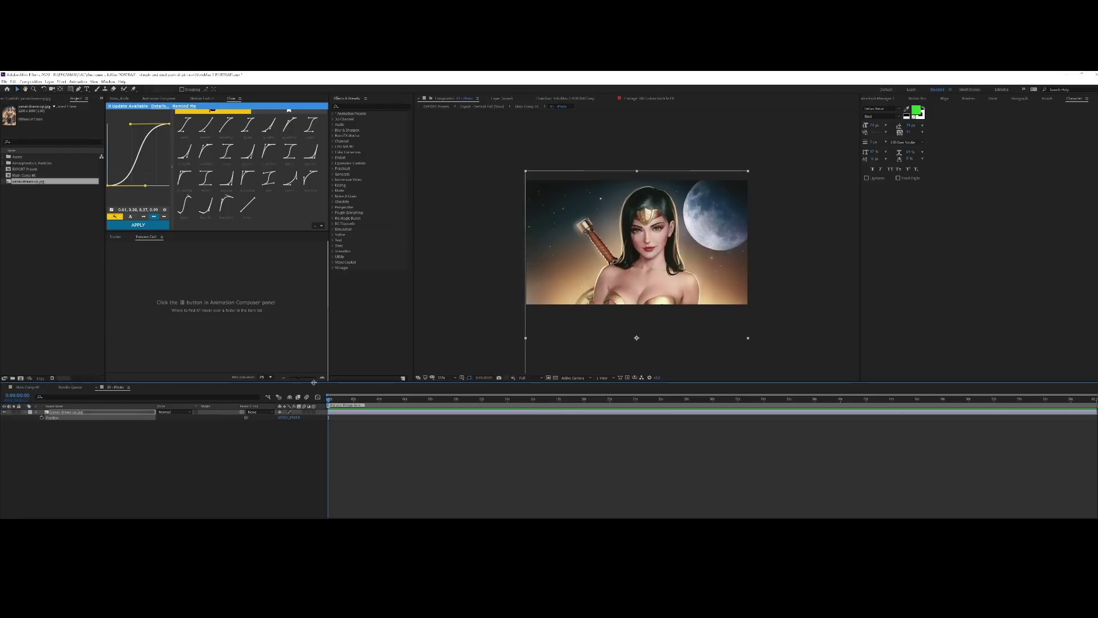
click(252, 444)
click(505, 333)
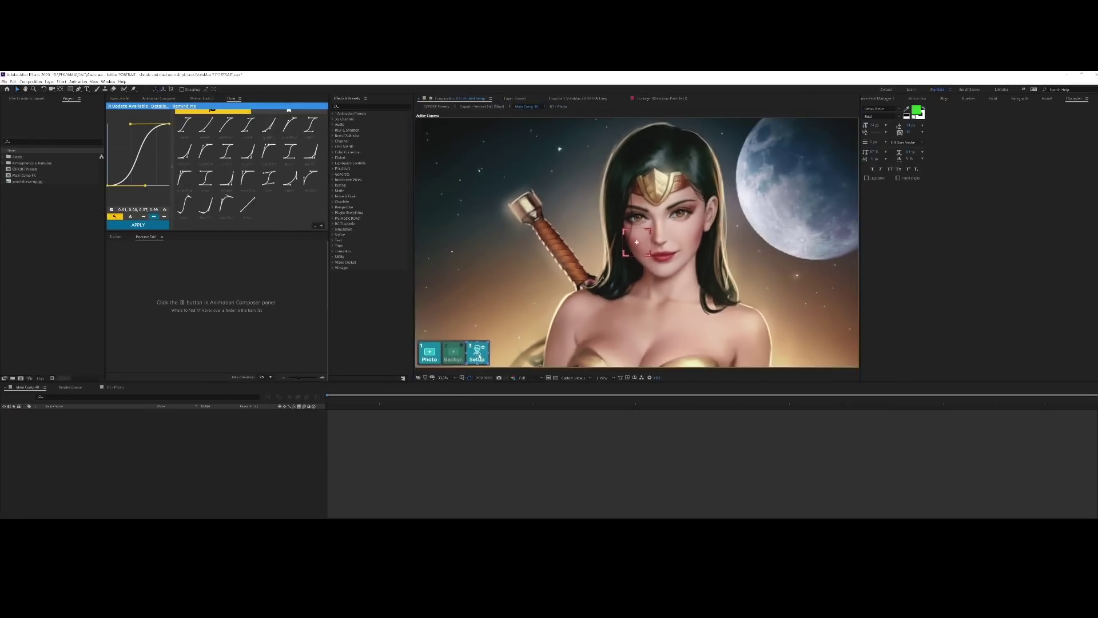
Step: Open the Portrait Setup composition, then move and scale the 3D PORTRAIT 2 mesh so it sits over the woman's face
click(464, 366)
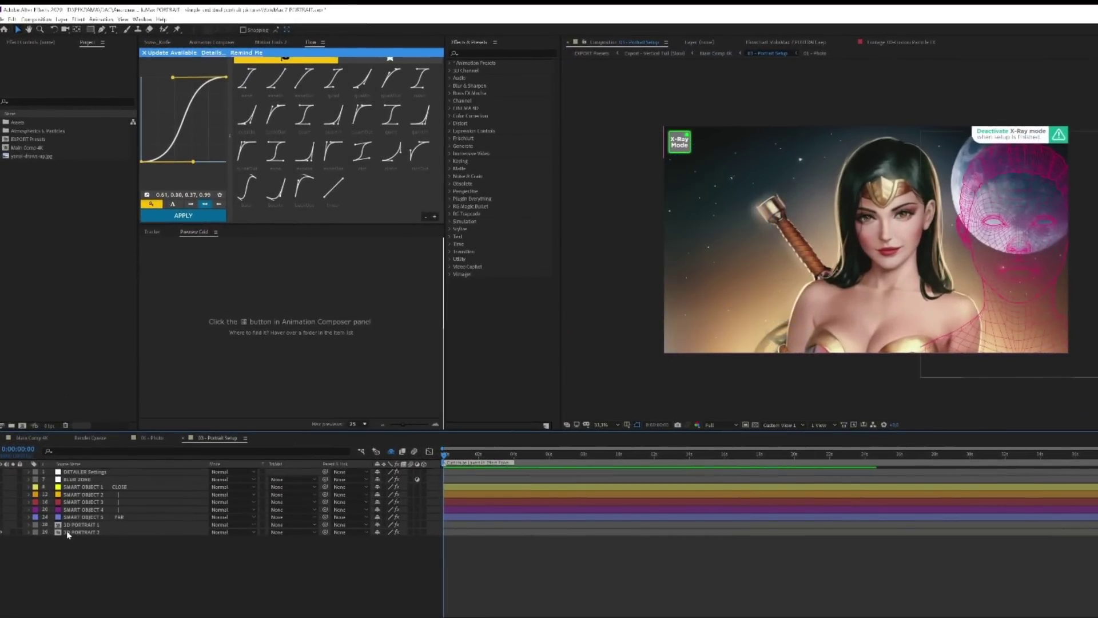
click(67, 532)
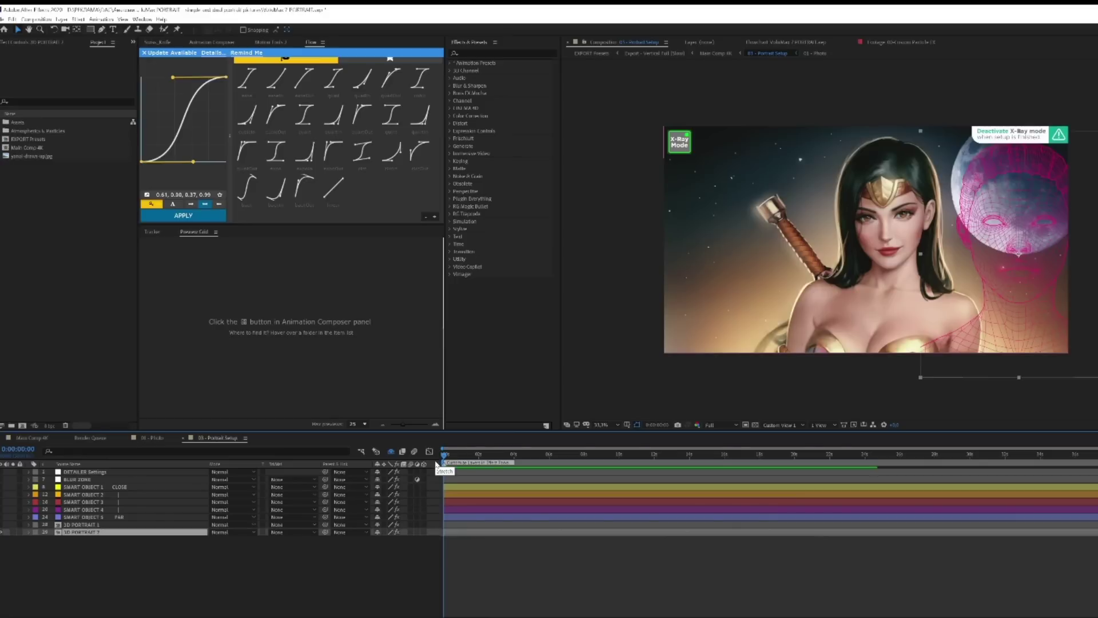
drag(985, 297, 888, 251)
key(s)
drag(391, 540, 367, 539)
drag(898, 246, 896, 253)
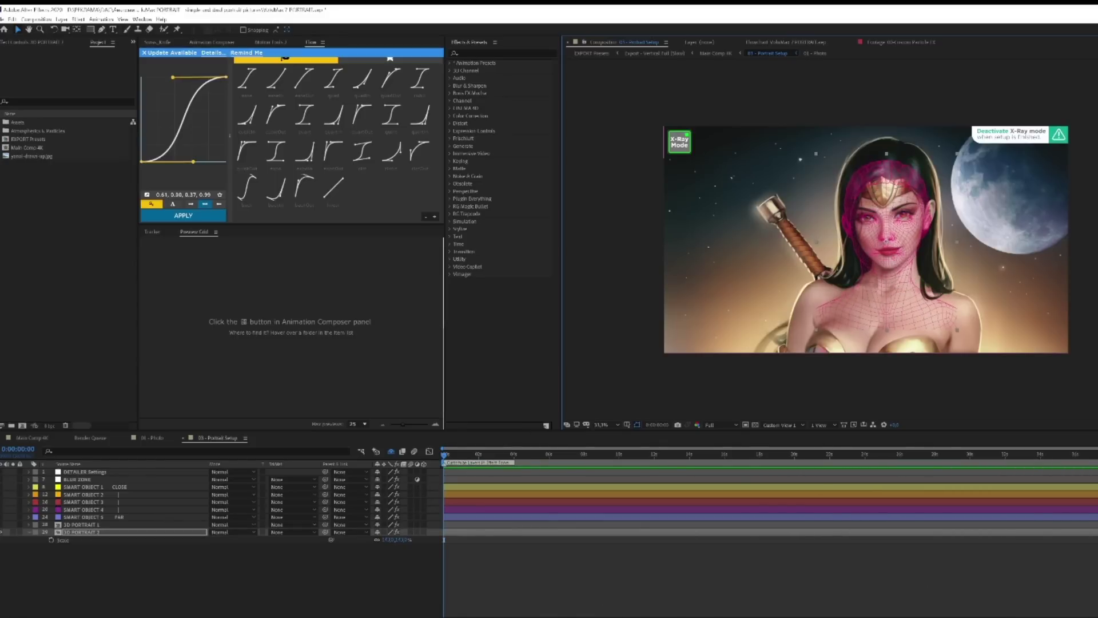
Step: Adjust the mesh's Select 3D Angle to match the direction of the woman's head and realign it on her face
click(54, 30)
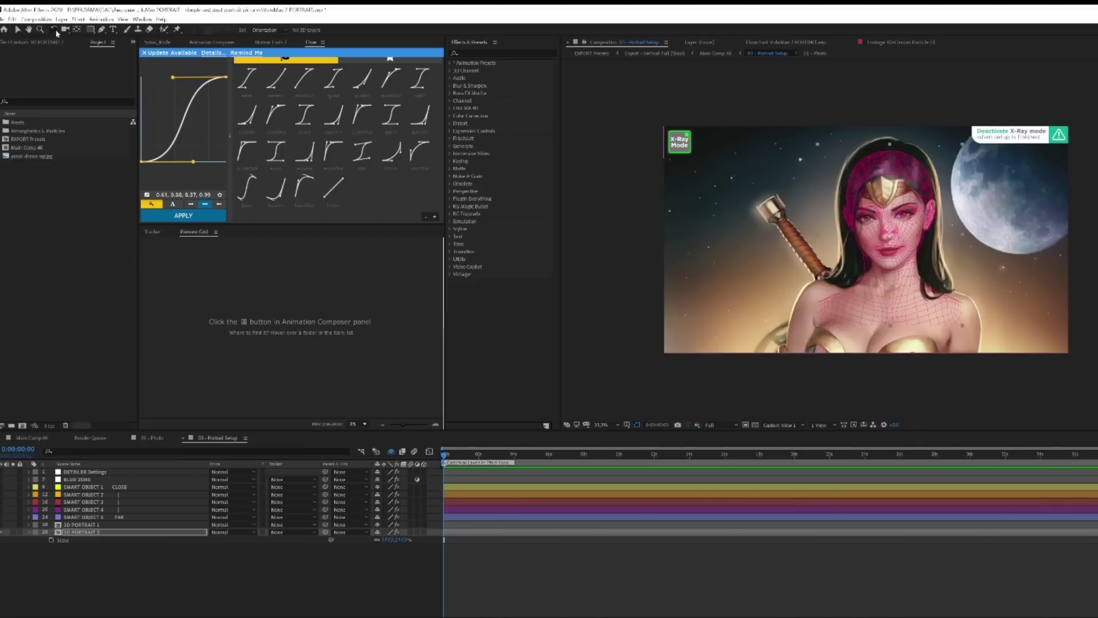
click(54, 41)
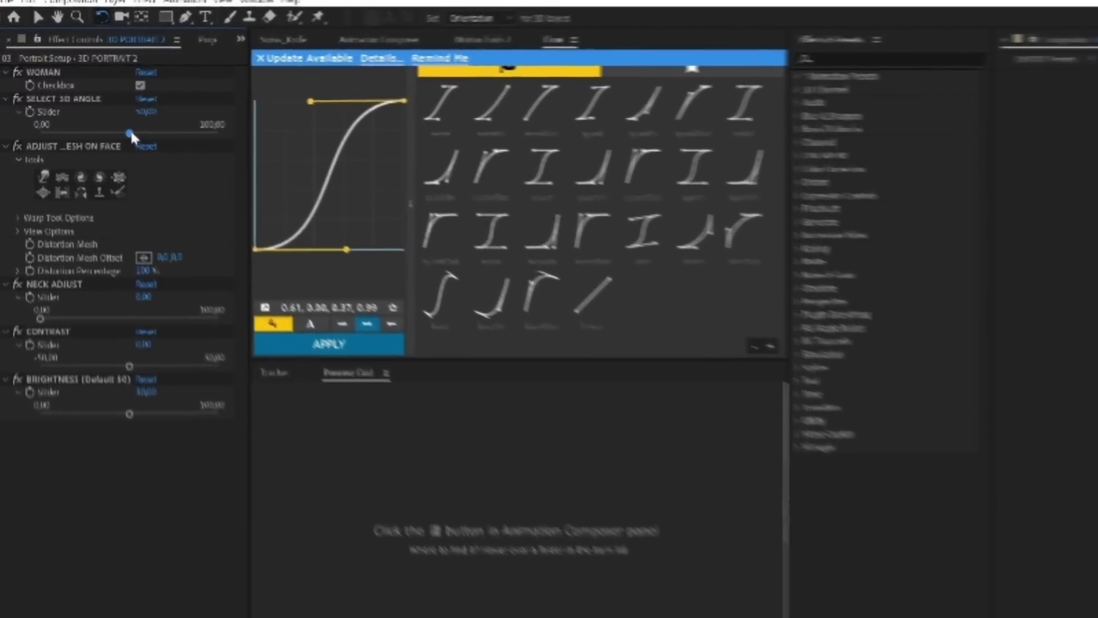
drag(129, 134, 136, 135)
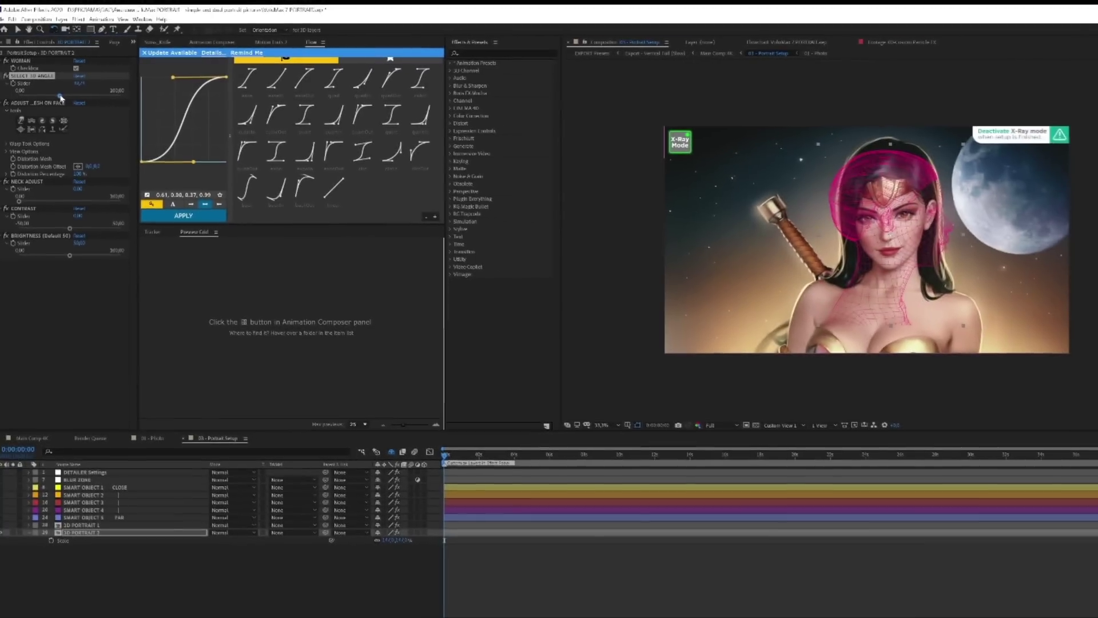
drag(60, 96, 92, 96)
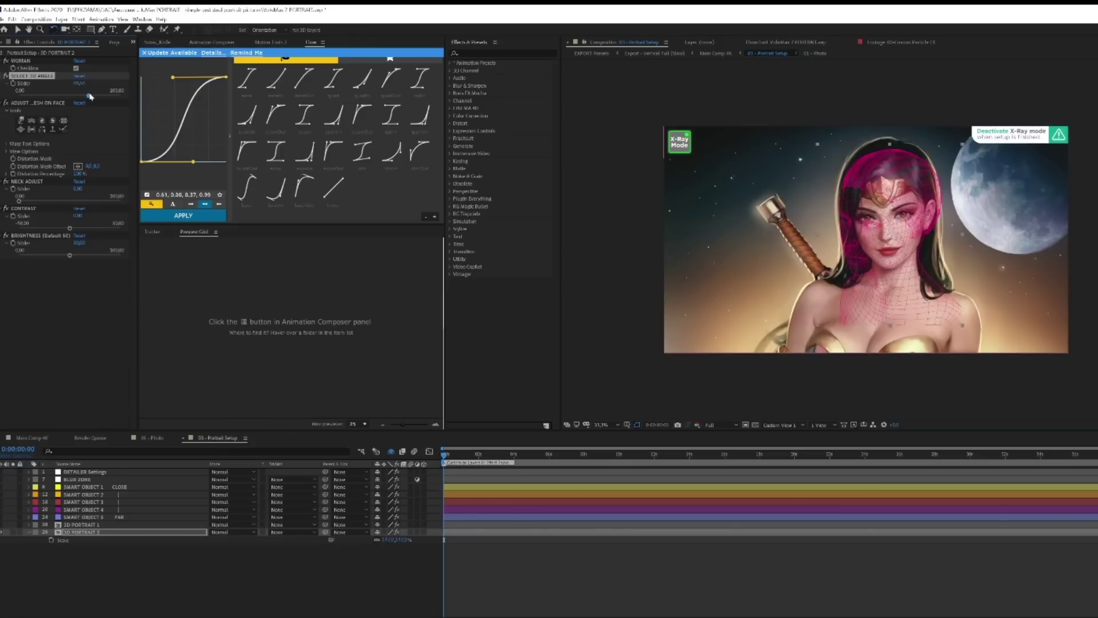
drag(93, 96, 94, 99)
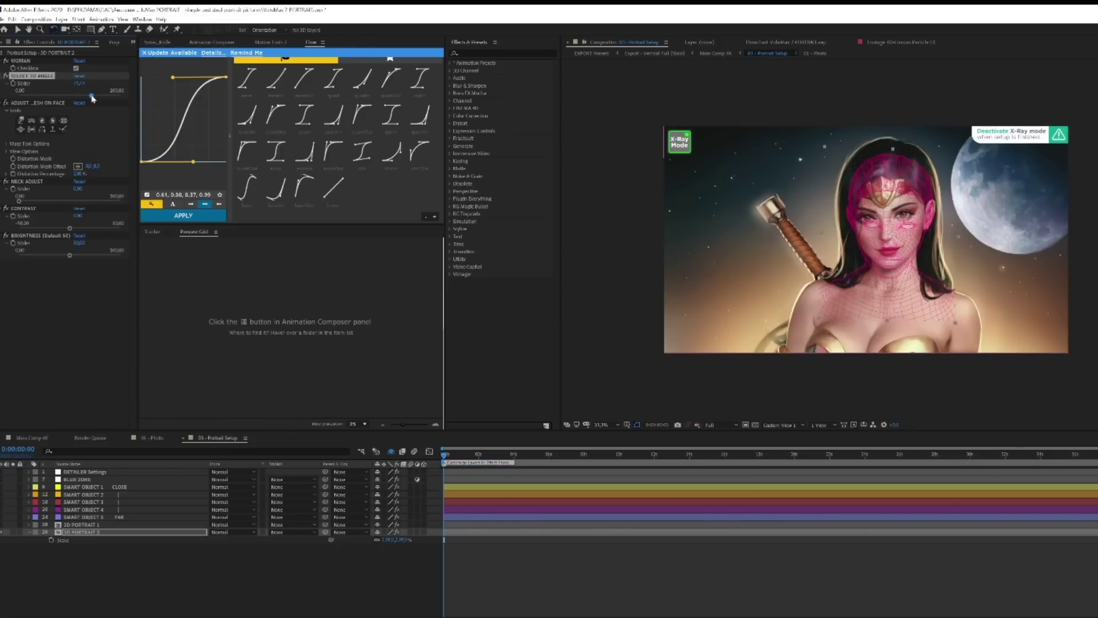
key(v)
drag(886, 261, 883, 251)
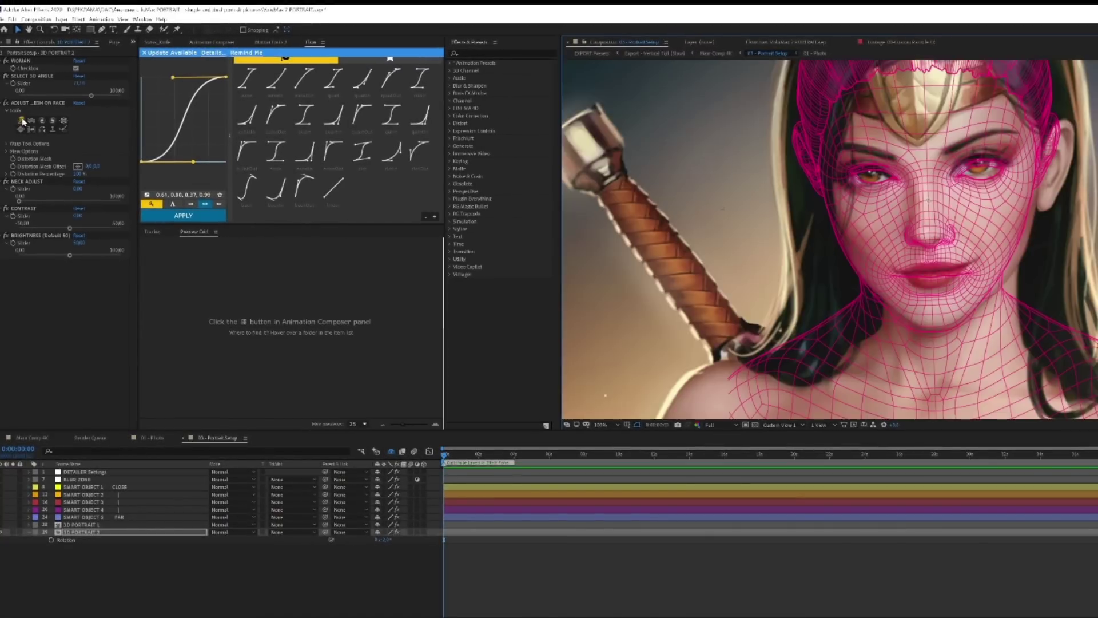
Step: Show the Warp Tool Options of the face mesh adjustment and warp the mesh around the nose
click(23, 120)
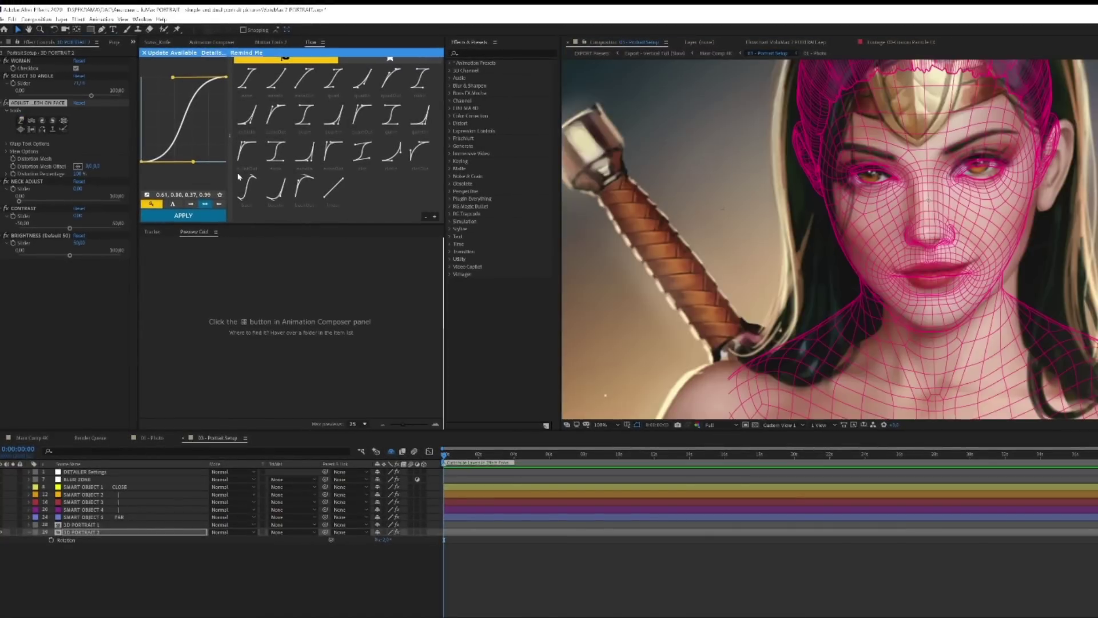
click(8, 144)
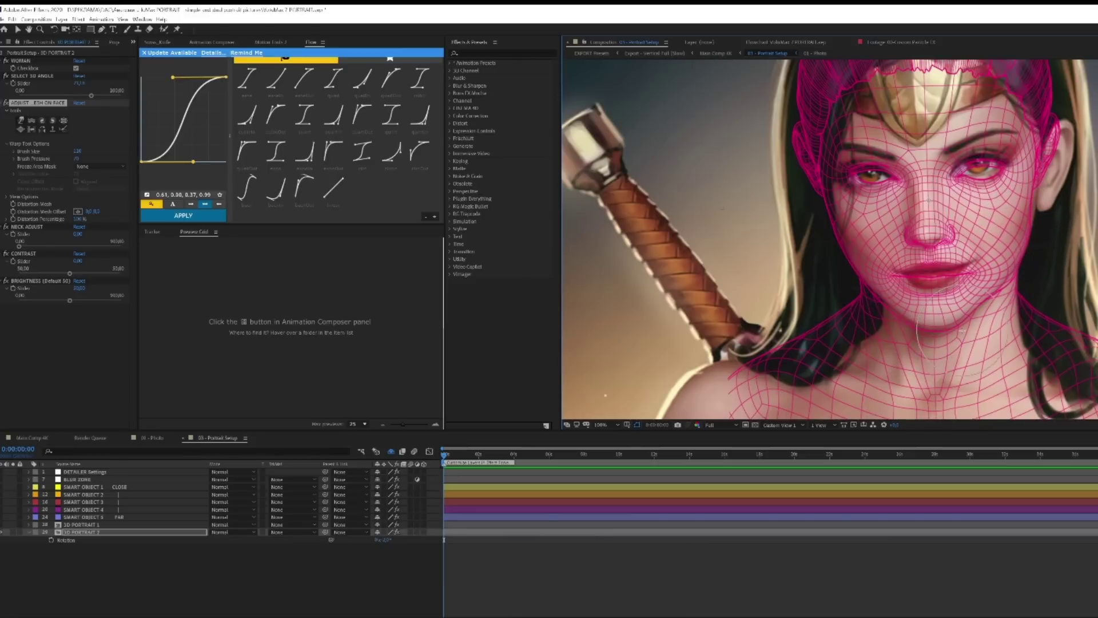
click(65, 122)
click(924, 243)
click(921, 243)
click(21, 129)
click(20, 121)
drag(913, 235, 909, 234)
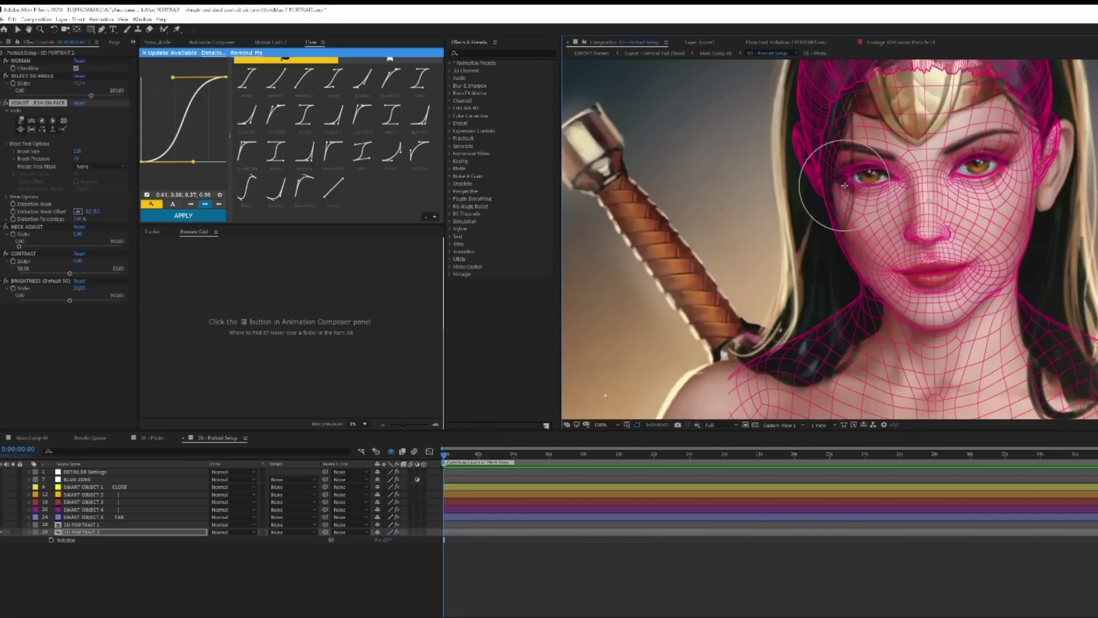
Step: Warp the mesh outward to fit the woman's exposed ear and toggle Wire Mode to check the fit
mouse_move(1047, 179)
mouse_down()
mouse_move(1055, 203)
mouse_move(1059, 164)
mouse_up()
mouse_move(1044, 124)
mouse_down()
mouse_move(1074, 134)
mouse_move(1064, 155)
mouse_up()
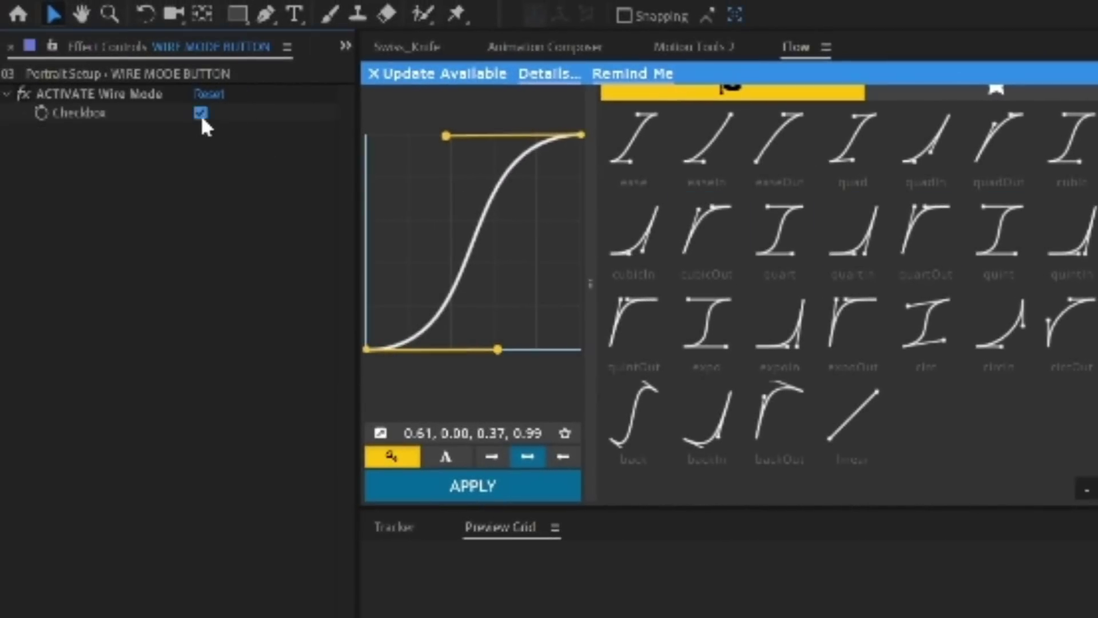
click(201, 114)
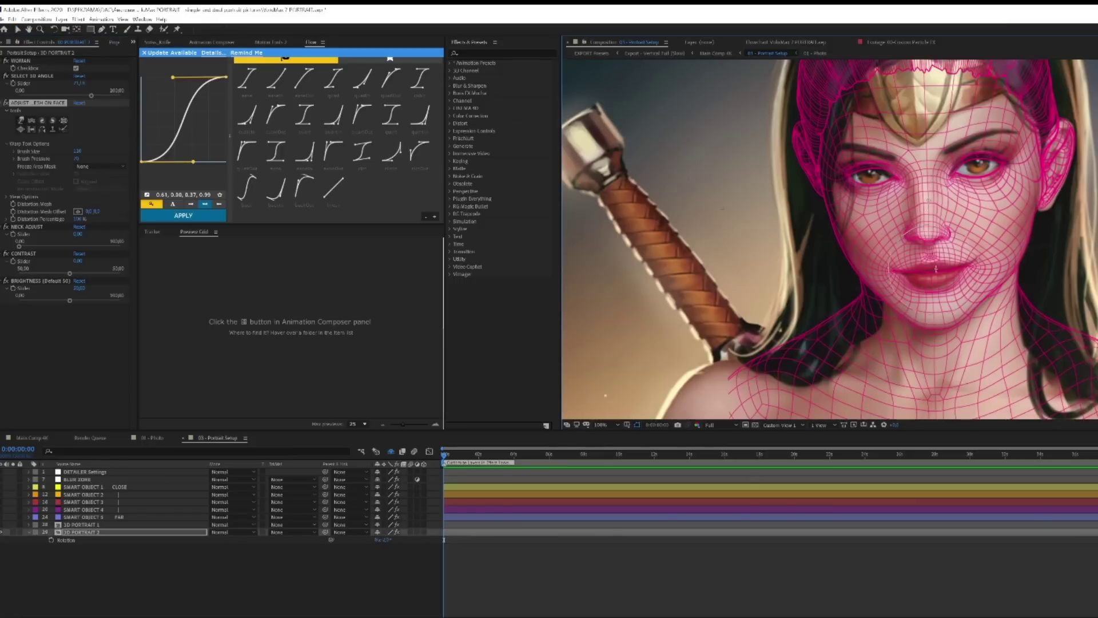
Step: Refine the 3D PORTRAIT 2 mesh by warping it on the face and along the edge of the neck
drag(929, 187, 927, 175)
click(38, 103)
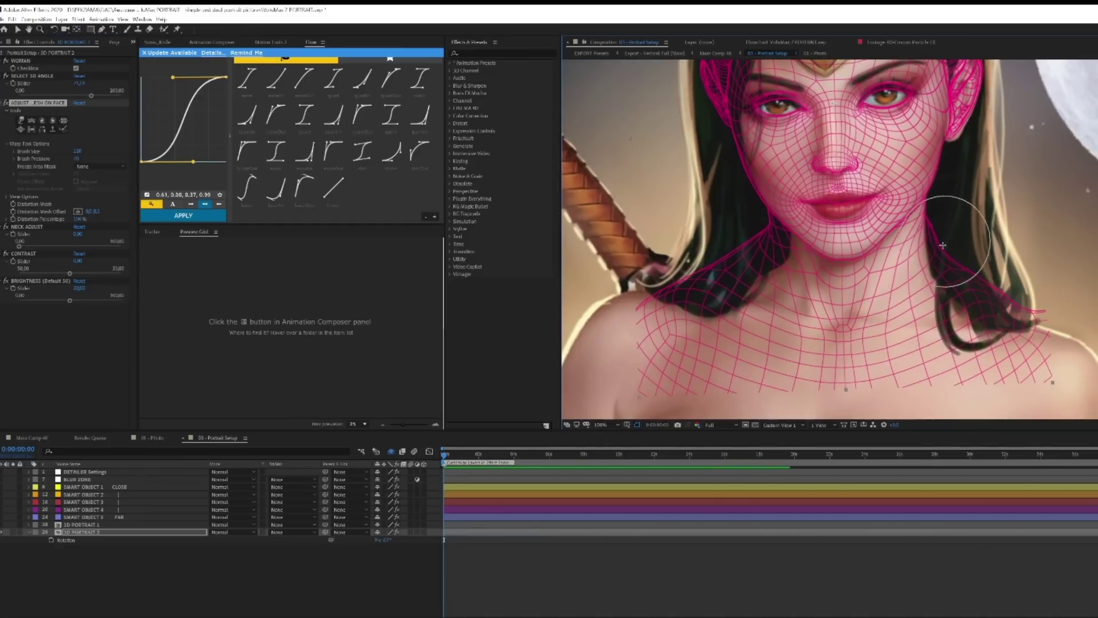
drag(938, 234, 960, 284)
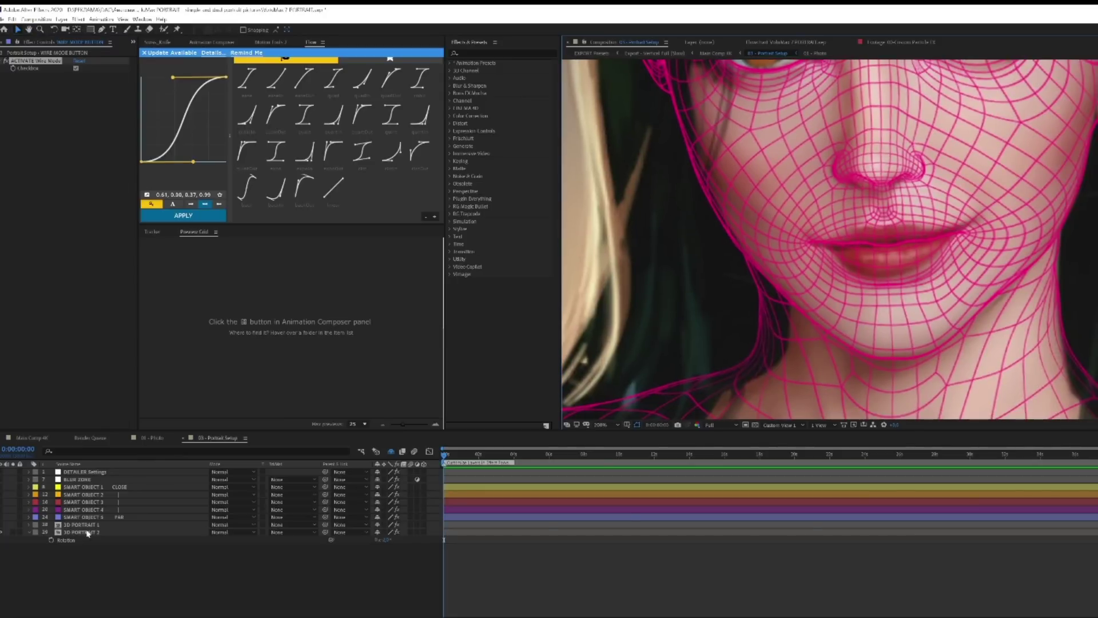
click(88, 532)
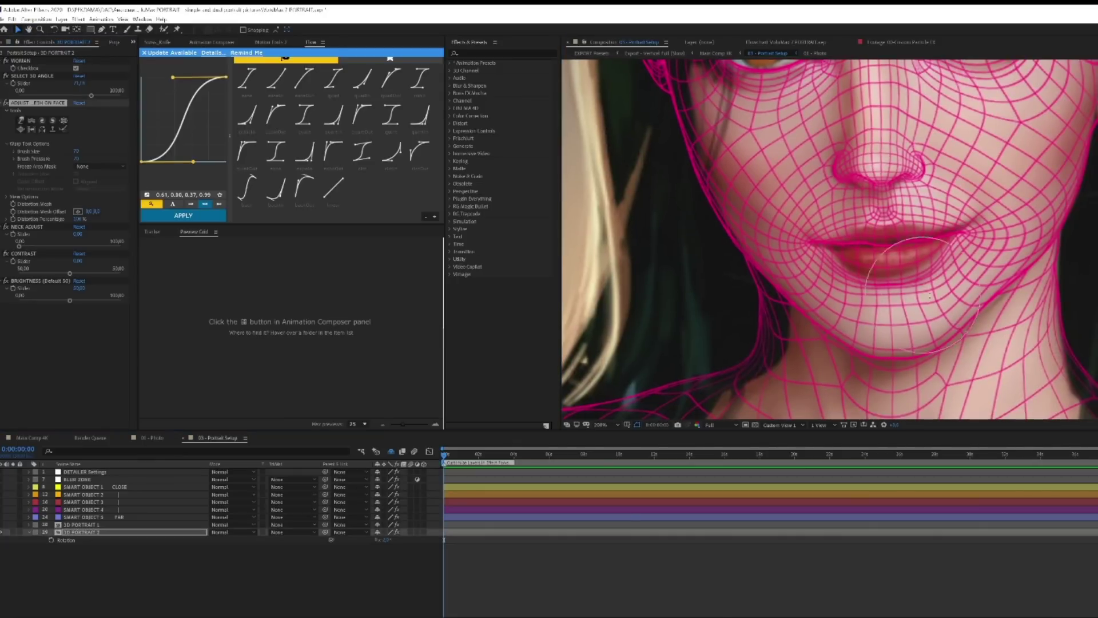
scroll(963, 285, down, 4)
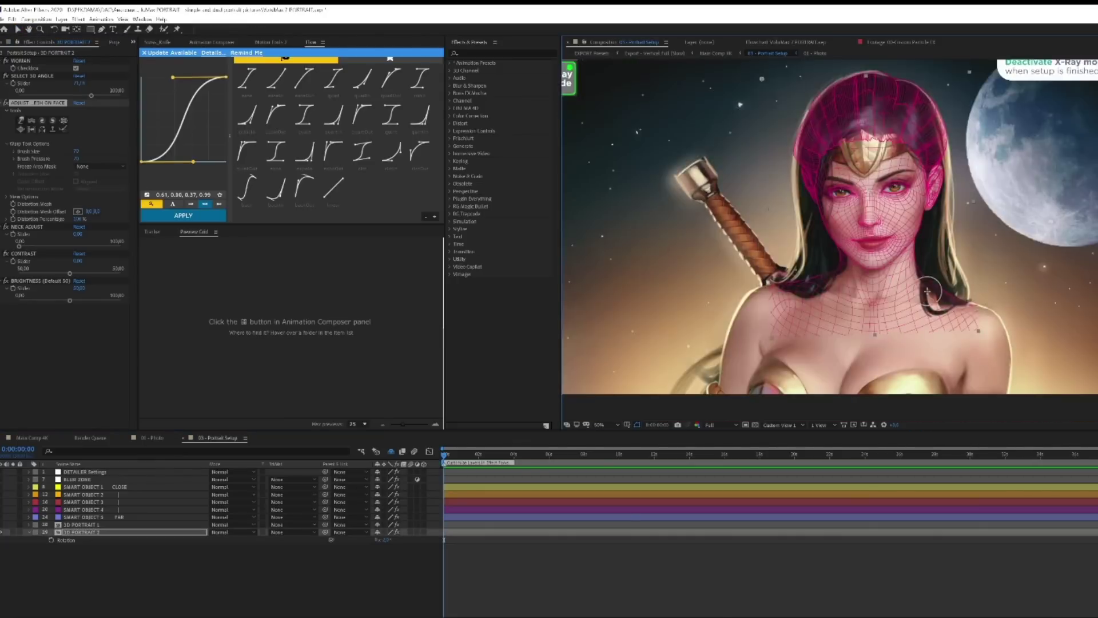
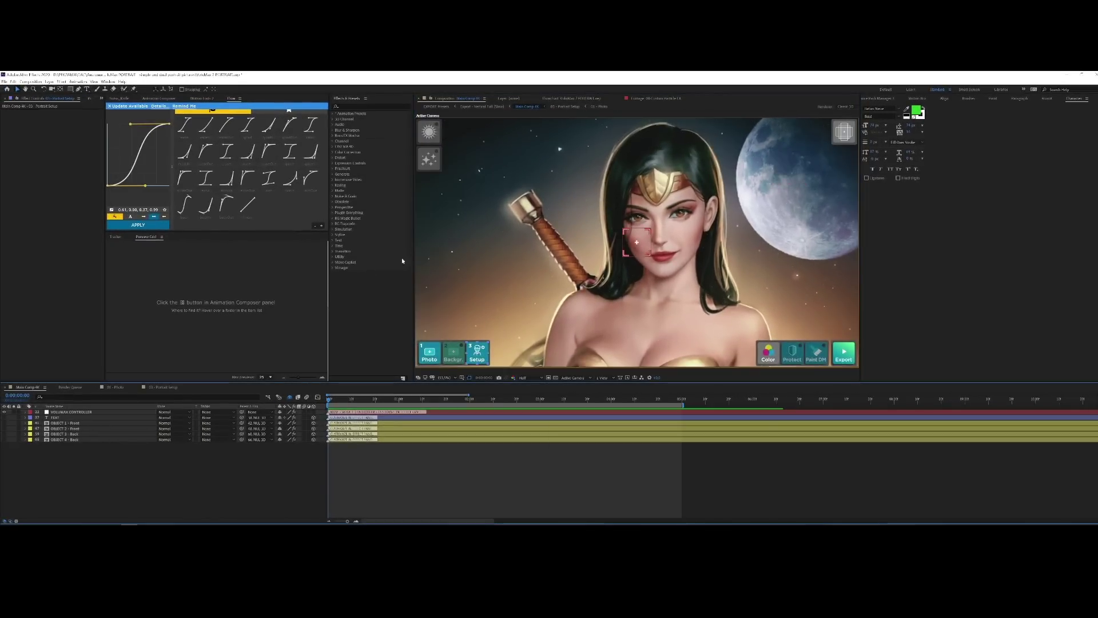
Step: Activate the 3D particles in the main composition and set their opacity to 50
click(429, 163)
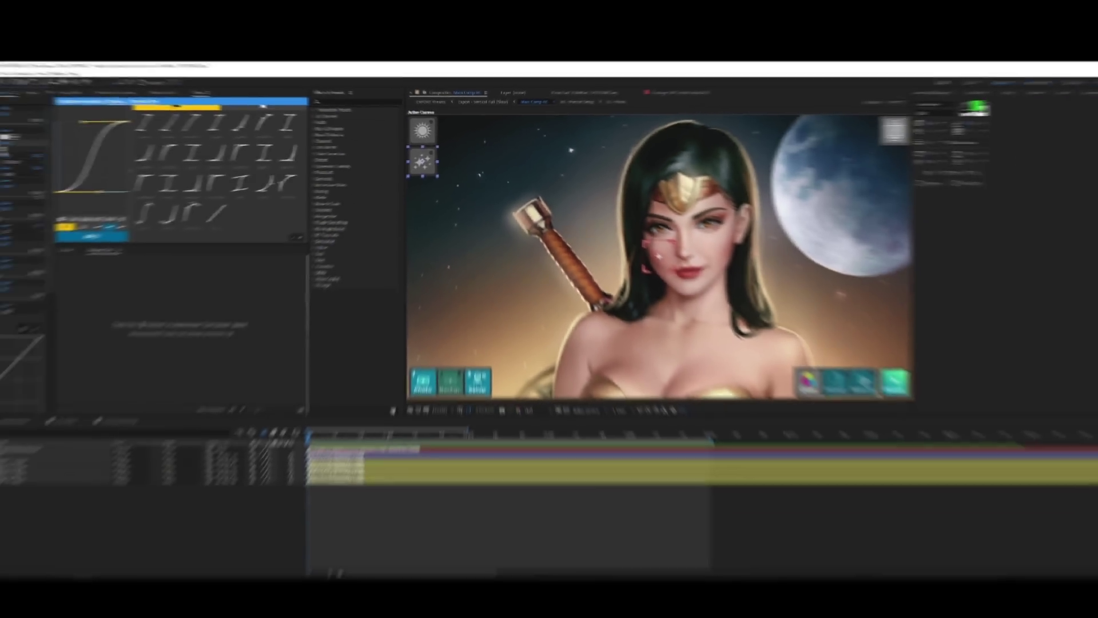
click(60, 149)
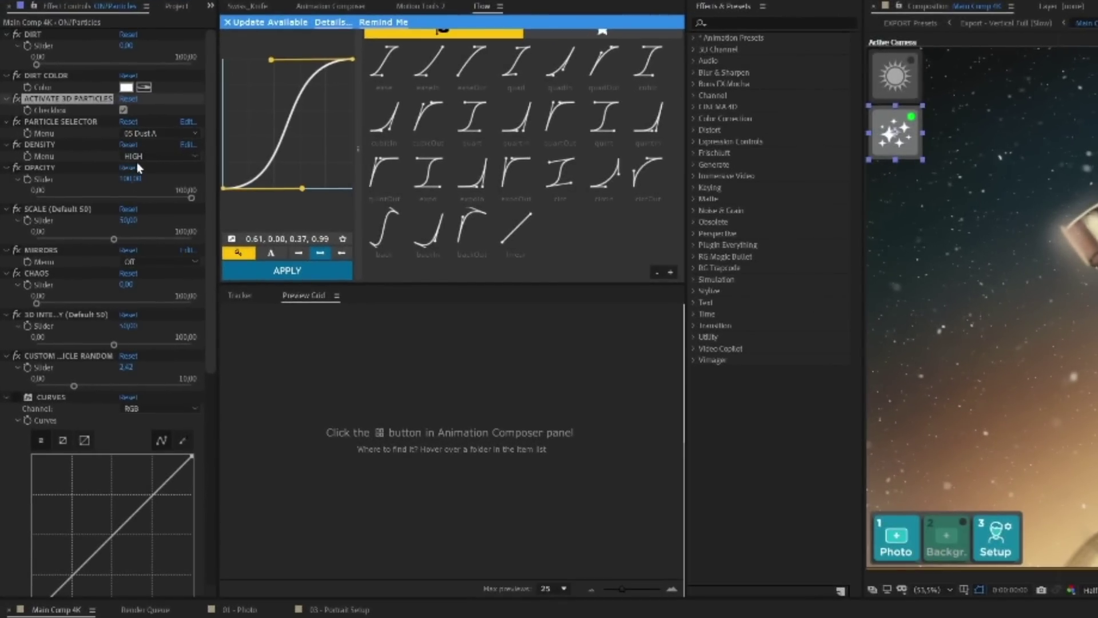
click(130, 178)
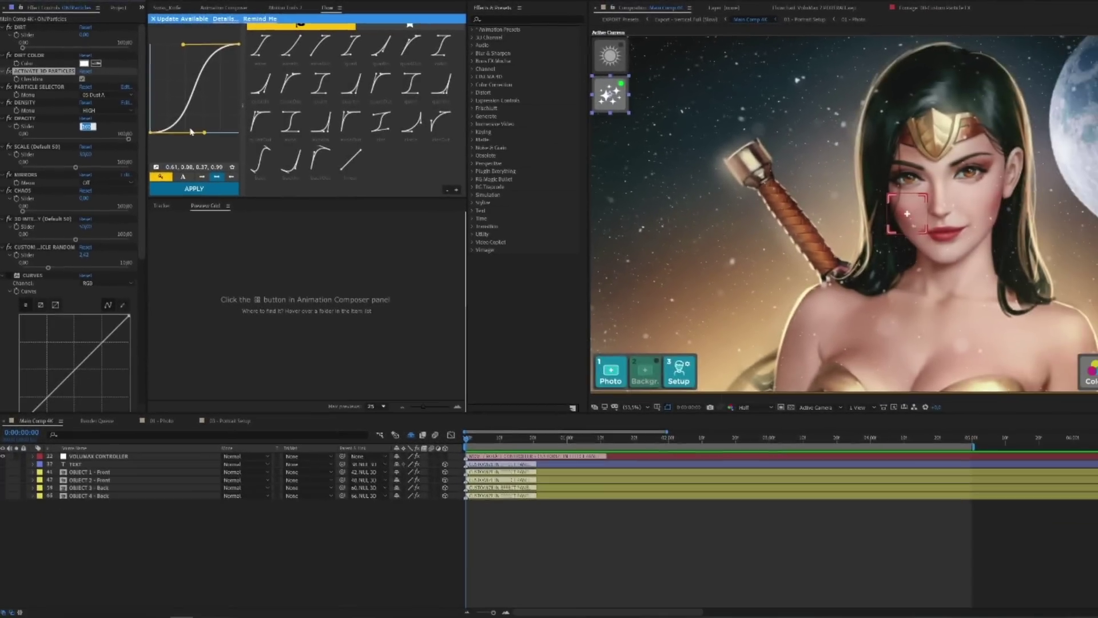
text(50)
key(Return)
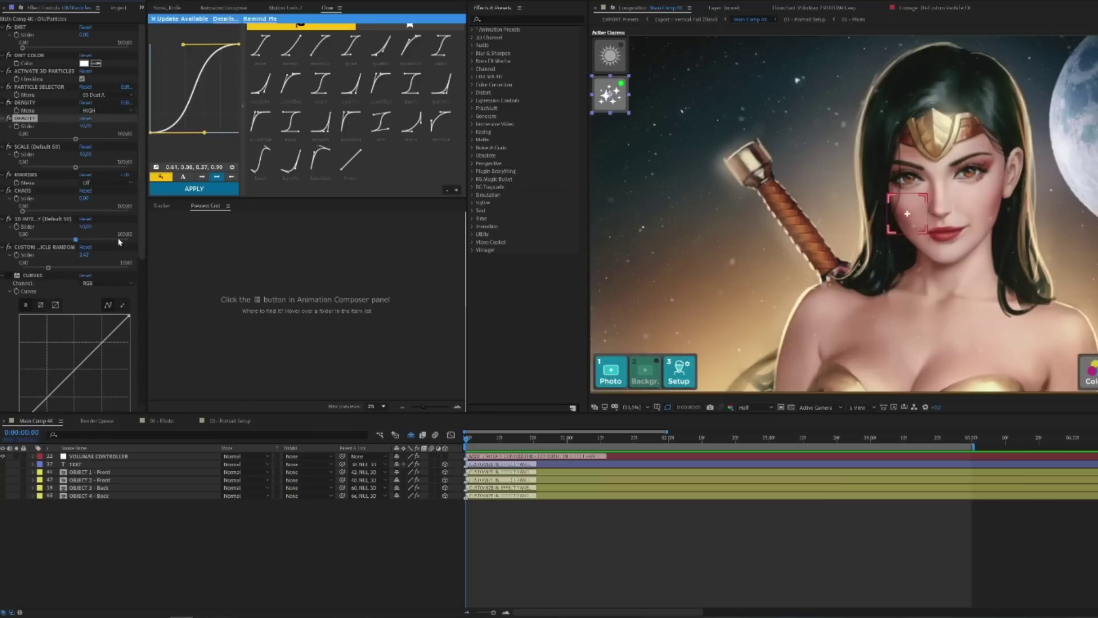
Step: Set the Custom Particle Random value to 5
click(84, 255)
text(5)
key(Return)
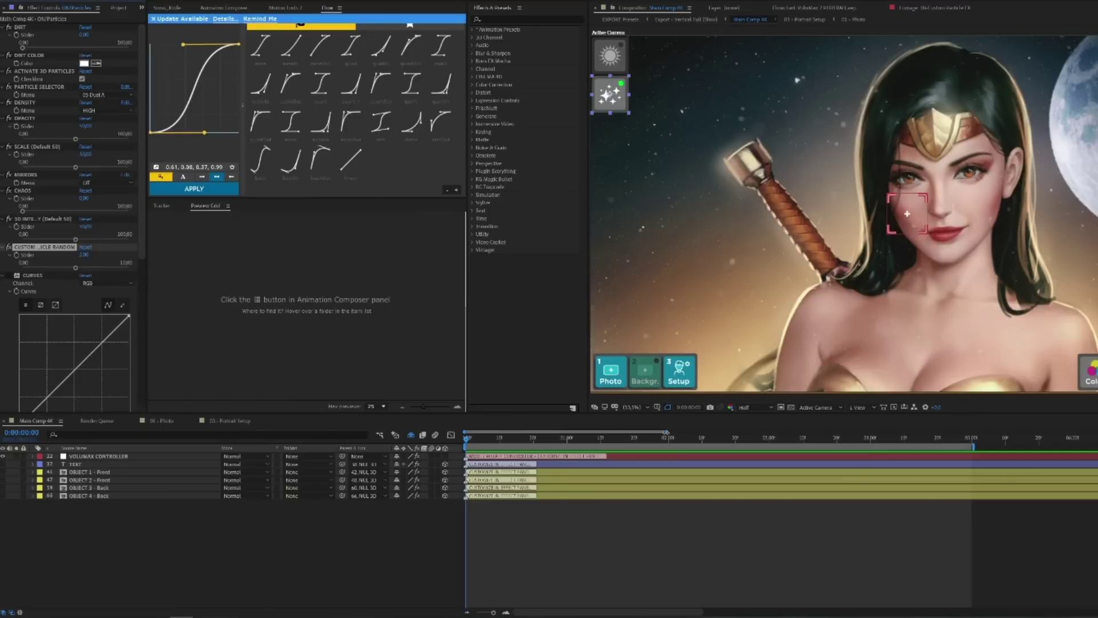
Step: Move the VoluMax controller across the portrait to test the parallax, leaving it near the image's lower-left edge as the starting position
drag(667, 432, 784, 436)
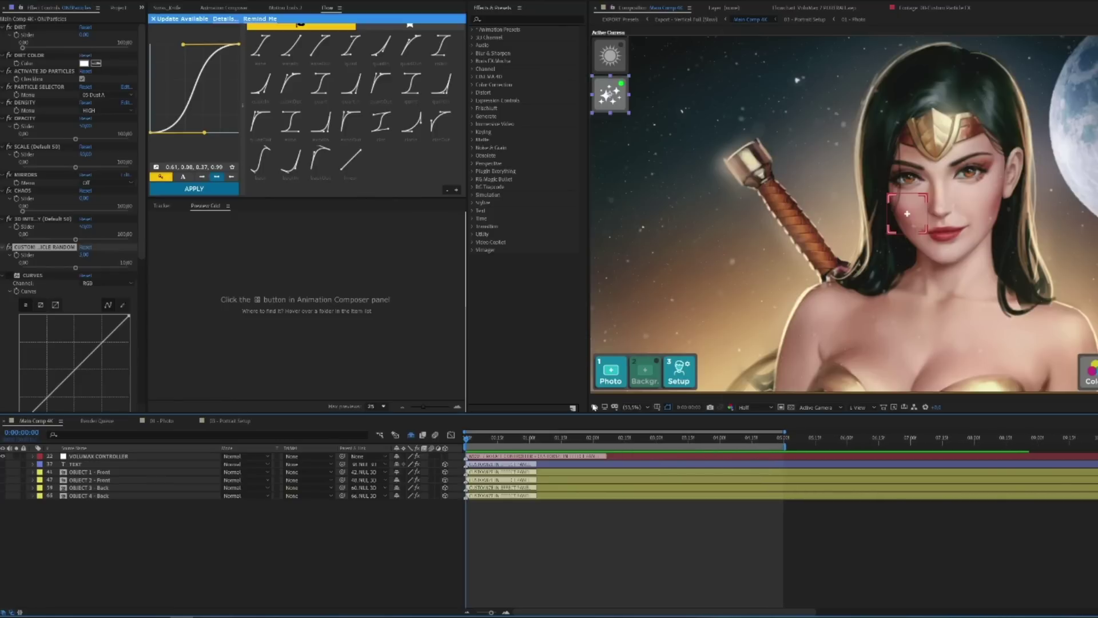
click(917, 232)
drag(883, 252, 588, 298)
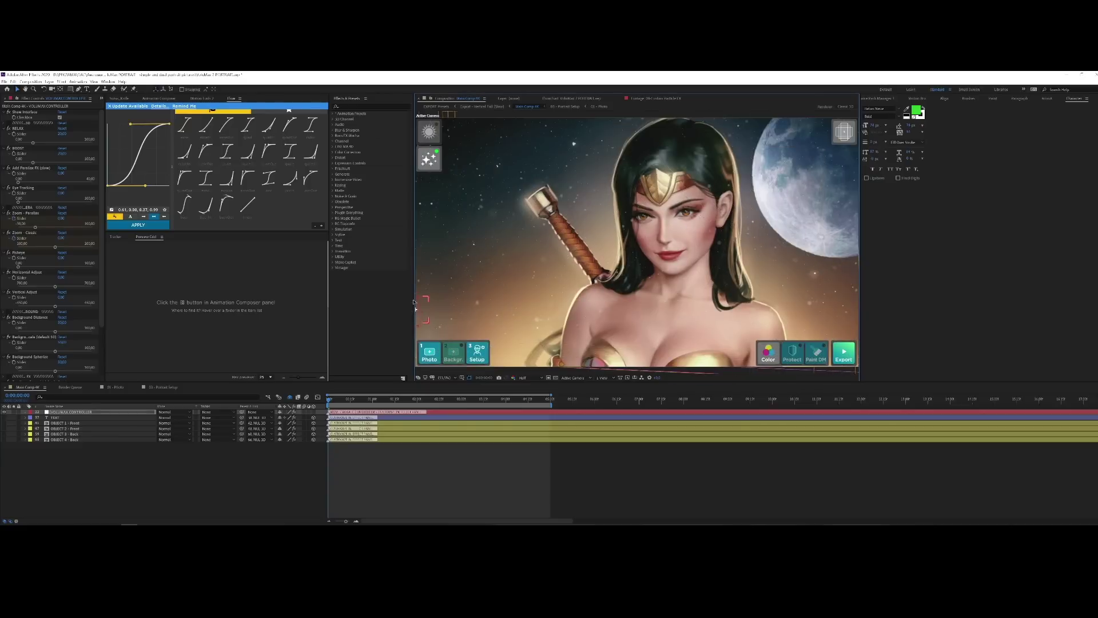
drag(414, 302, 420, 318)
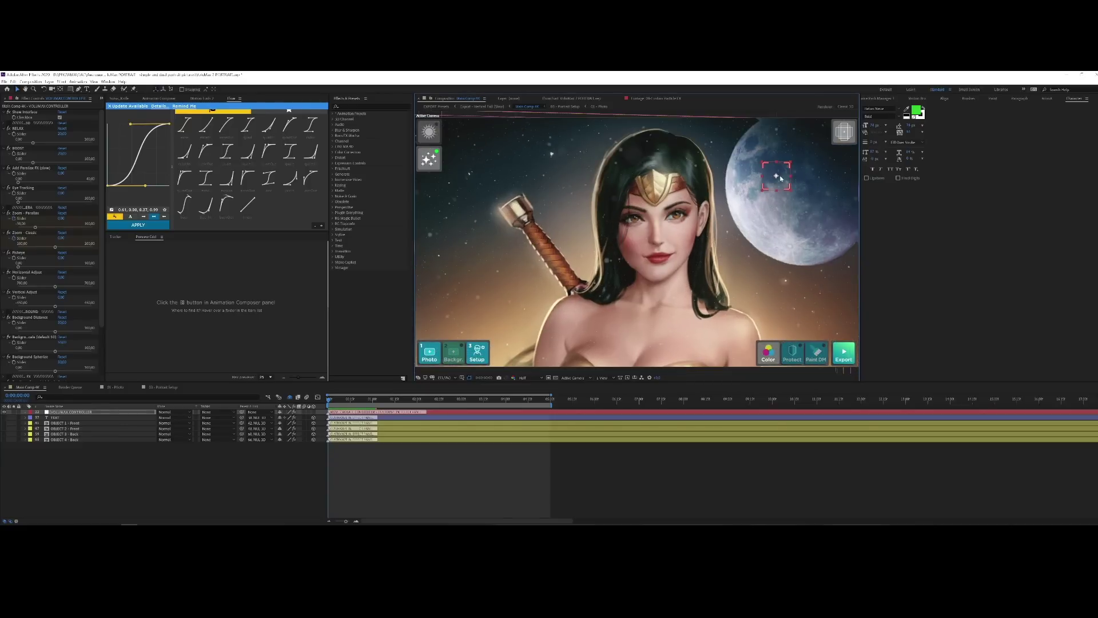
click(619, 225)
drag(594, 237, 474, 279)
click(435, 295)
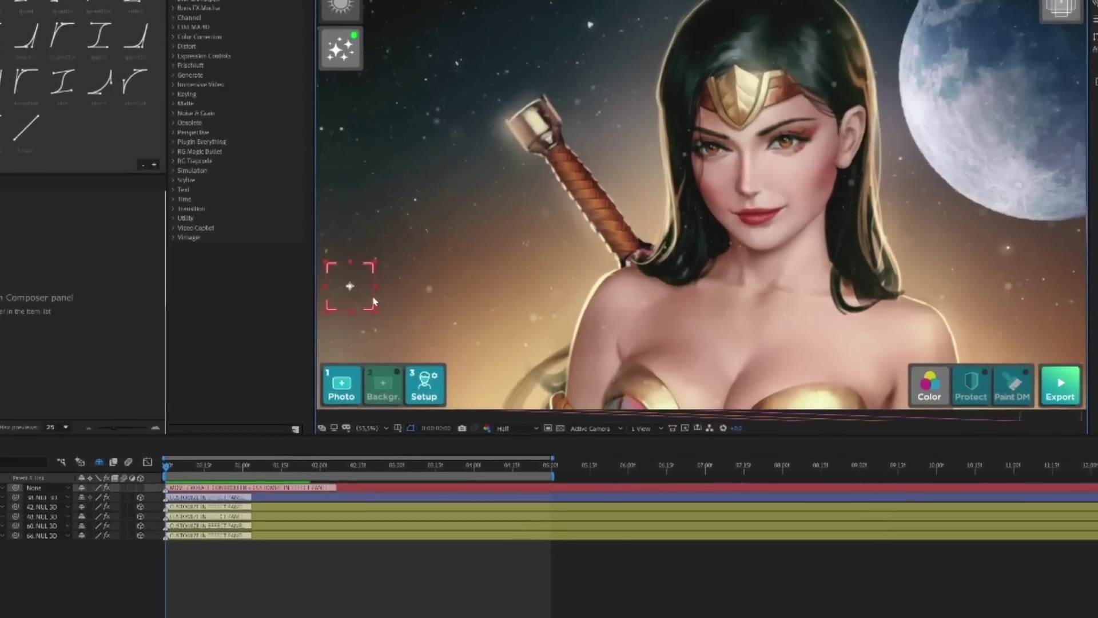
Step: Extend the main composition's work area to 7 seconds and keyframe the controller over the woman's shoulder at about 3 seconds
drag(552, 475, 709, 475)
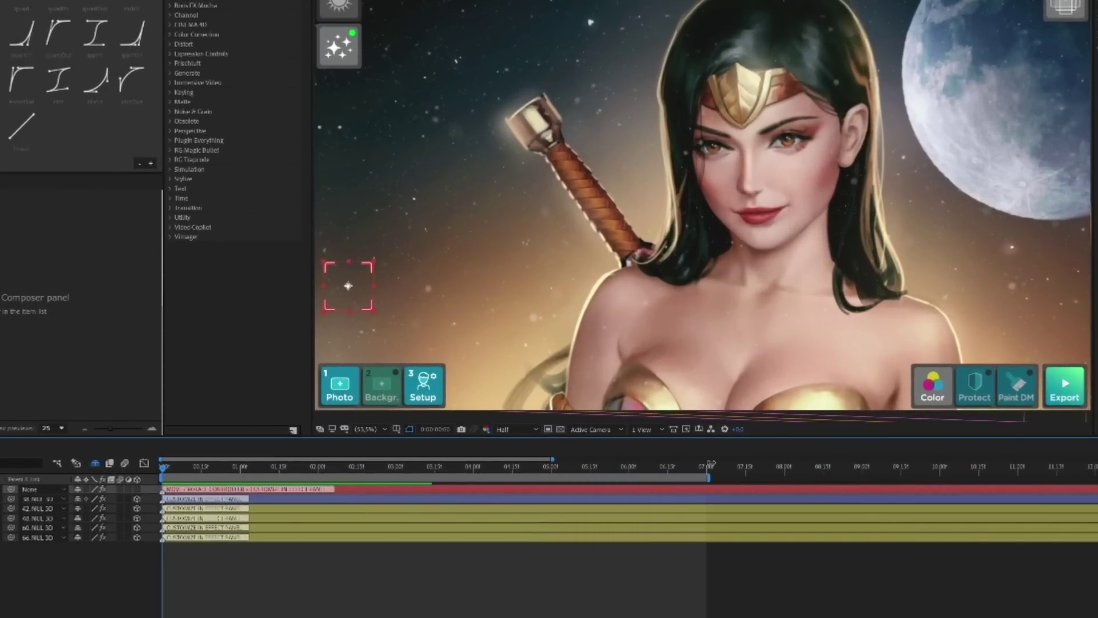
drag(556, 460, 627, 461)
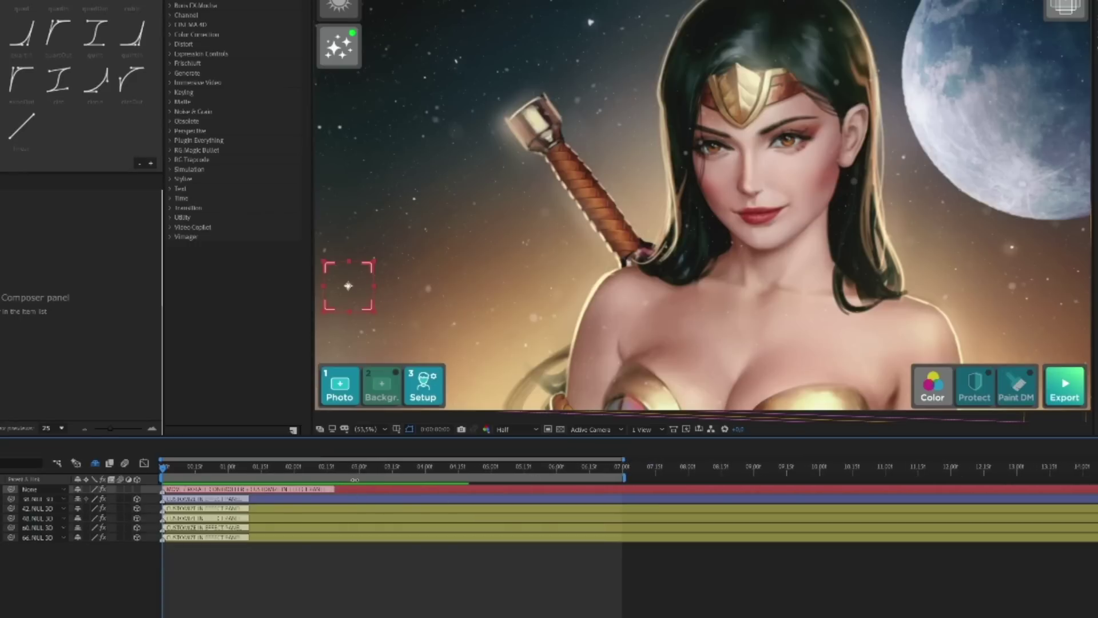
click(358, 467)
click(405, 320)
mouse_move(404, 319)
mouse_down()
mouse_move(514, 343)
mouse_move(660, 347)
mouse_up()
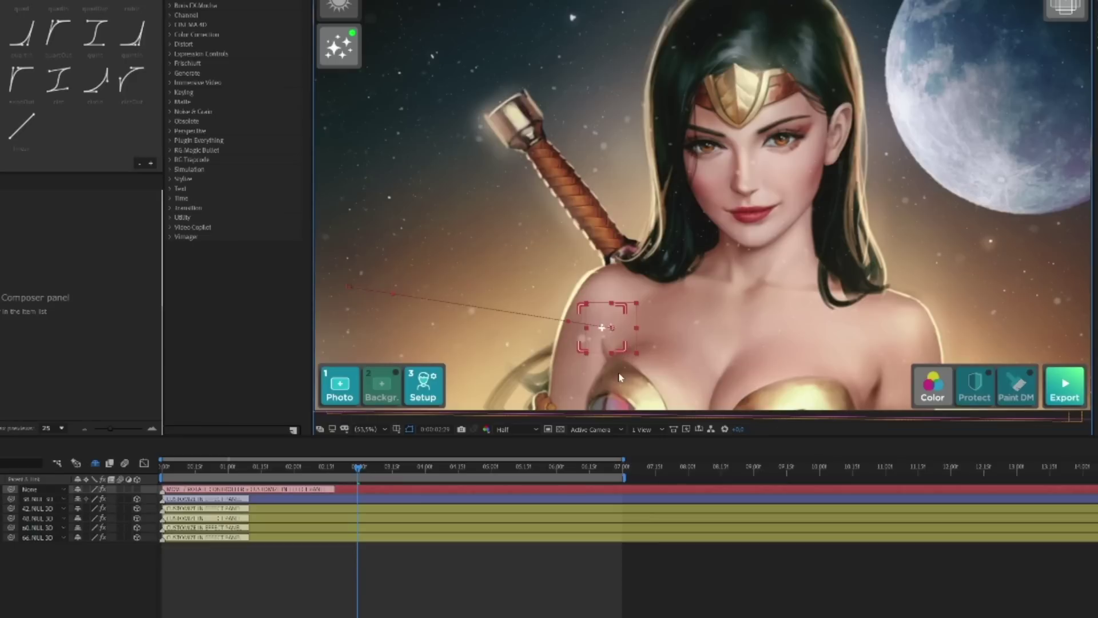
Step: Continue the controller's motion path up over the neck at about 5.7 seconds and onto the woman's face at 7 seconds
click(536, 466)
drag(639, 347, 746, 281)
click(622, 466)
drag(741, 271, 757, 247)
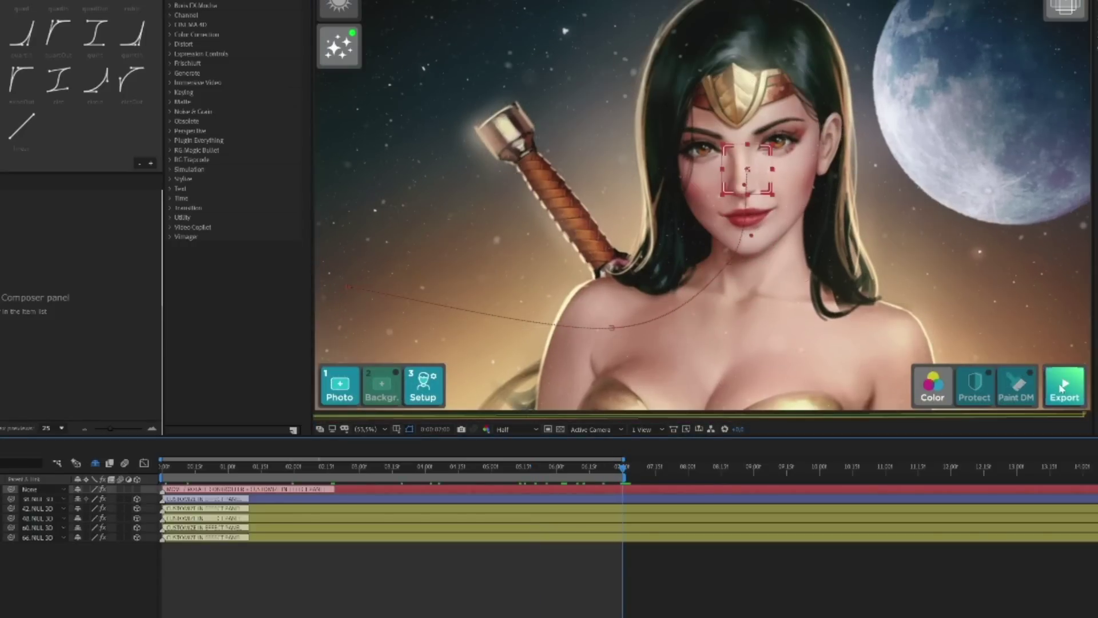
Step: Open the export presets composition and choose the fast 1080P (16:9) version for export
click(1061, 389)
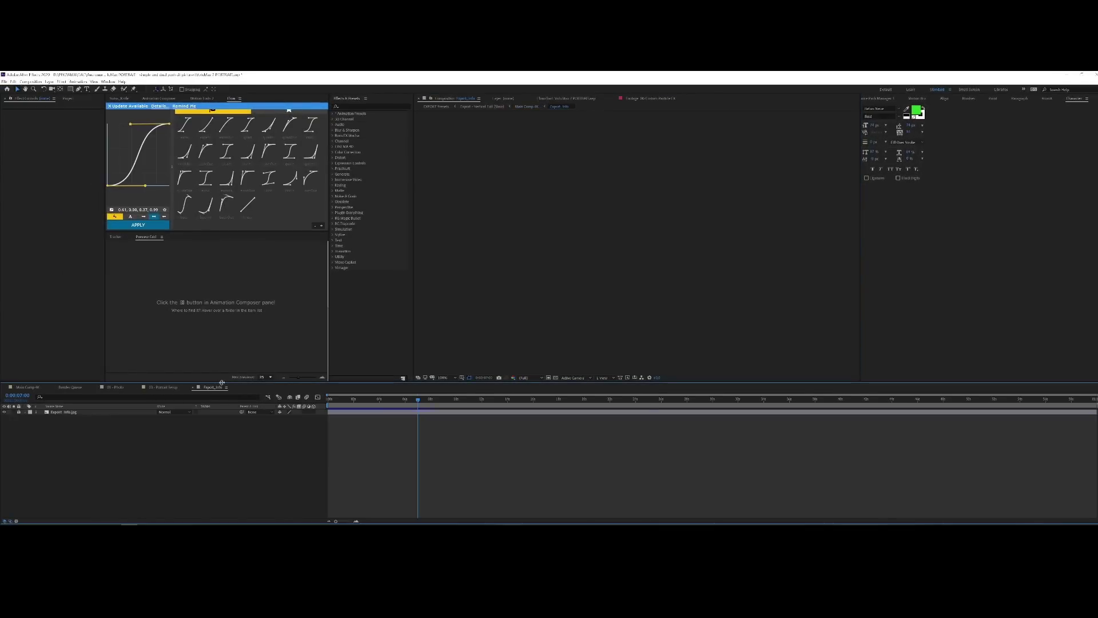
click(74, 101)
double_click(27, 169)
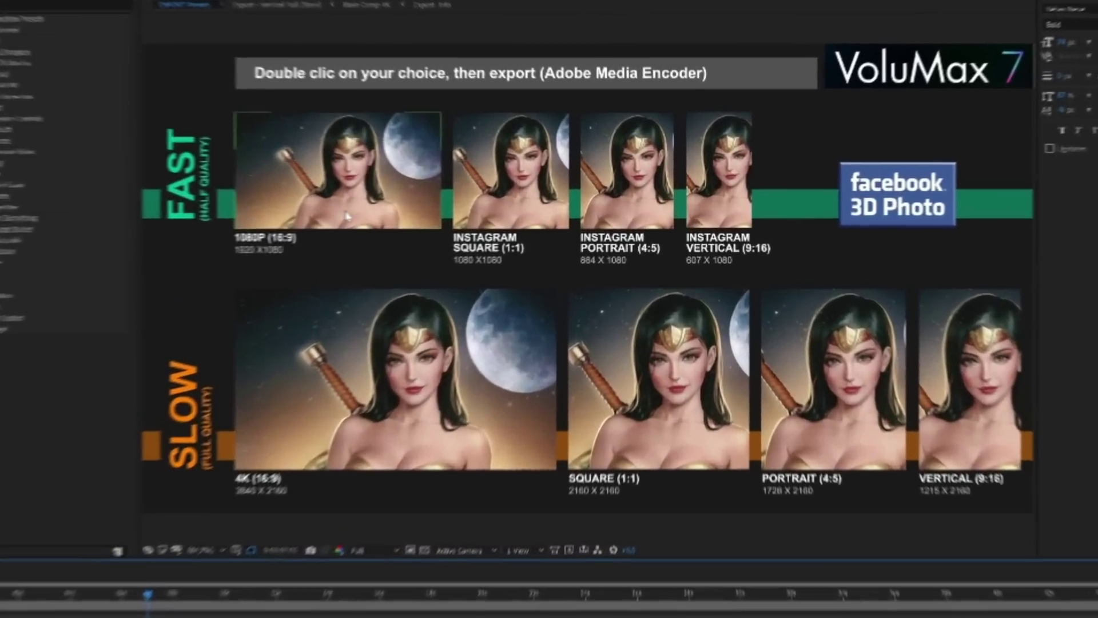
double_click(448, 213)
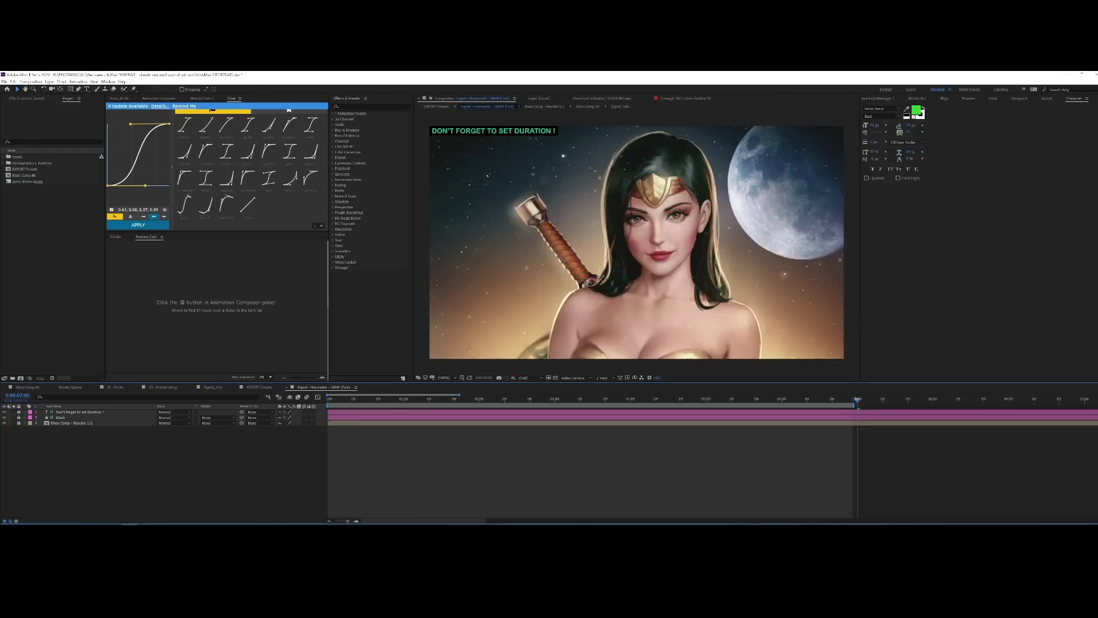
Step: End the export composition's work area at 7 seconds and hide the duration reminder text with the layer beneath it
drag(857, 399, 860, 398)
drag(4, 411, 4, 417)
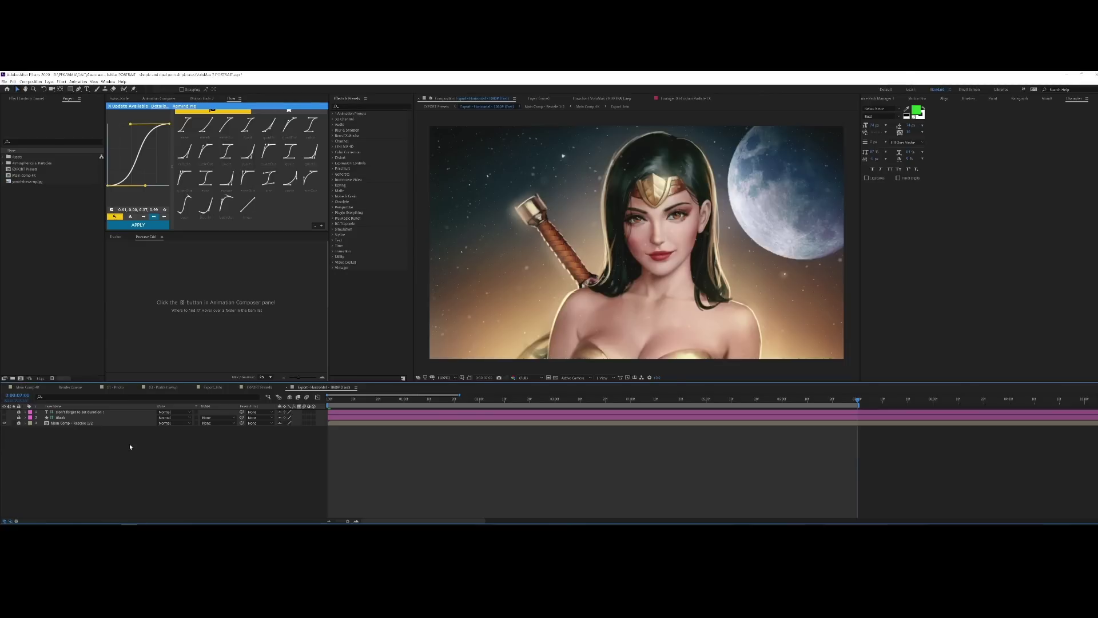
Step: Add the 1080P composition to the render queue, set its output module format to QuickTime, and start the render
key(ctrl+m)
click(57, 432)
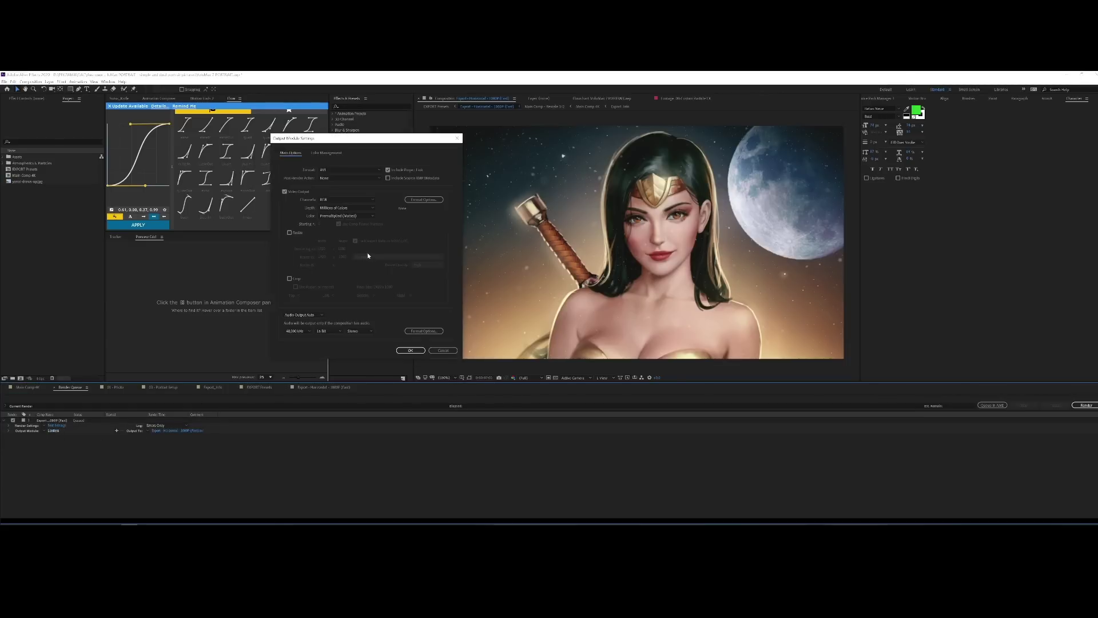
click(350, 171)
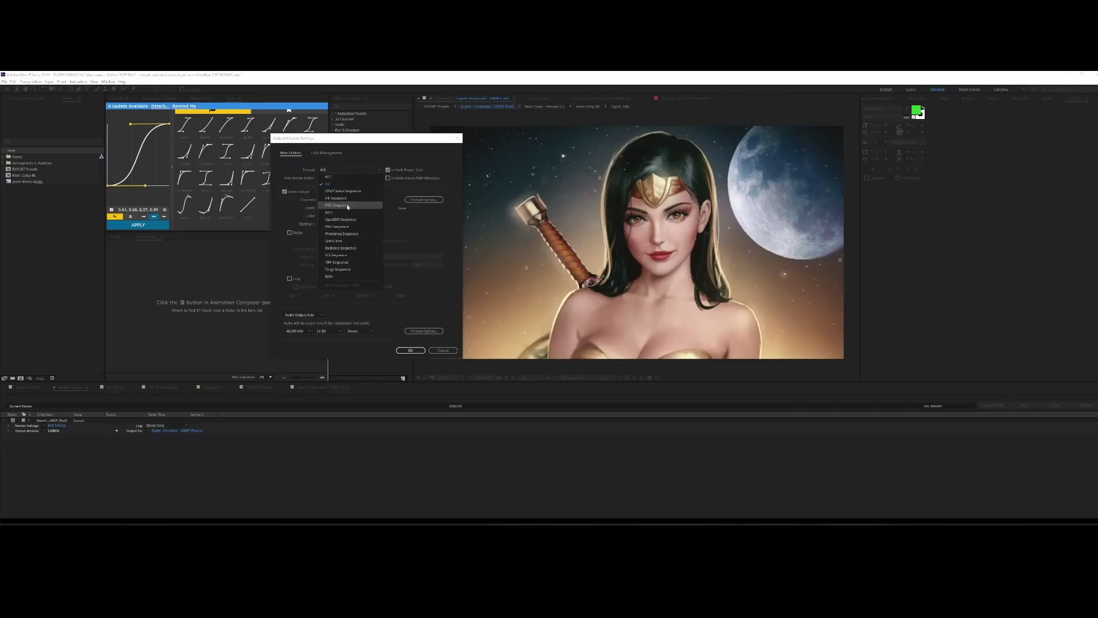
click(341, 241)
click(404, 347)
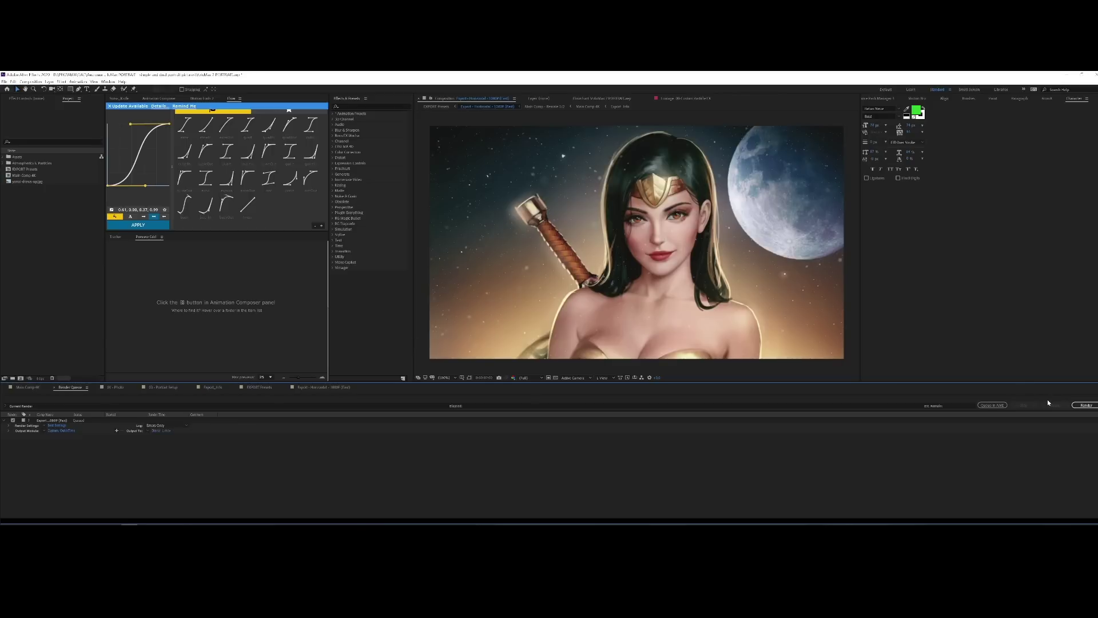
click(1085, 405)
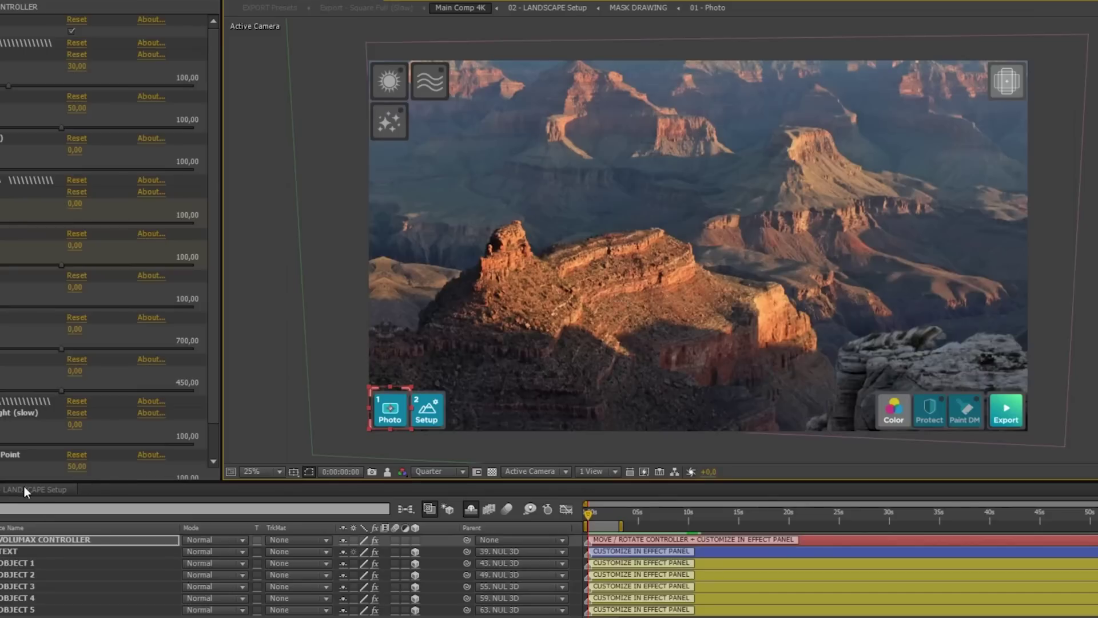
Step: Open the MASK DRAWING composition from the canyon project's LANDSCAPE Setup and select the CLOSE masks layer
click(29, 487)
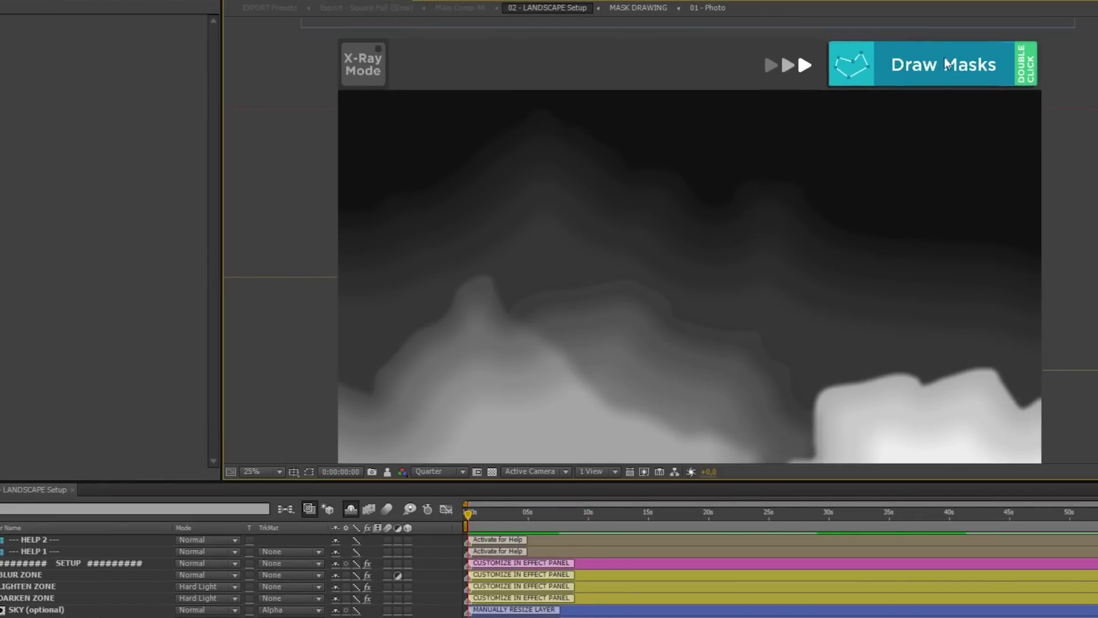
click(921, 73)
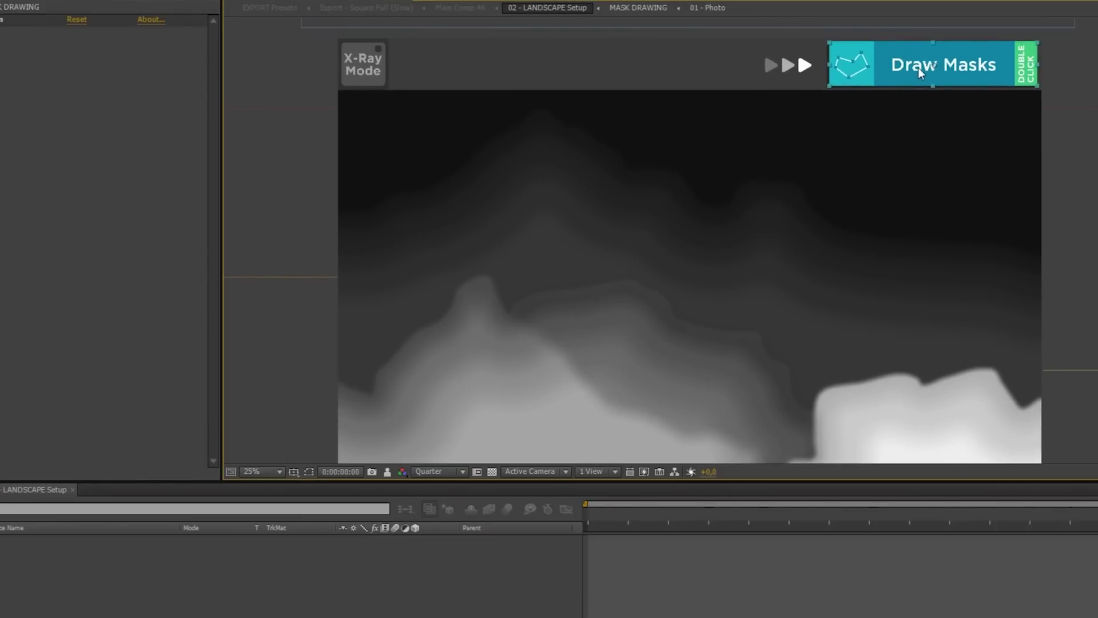
double_click(919, 73)
key(period)
drag(908, 380, 549, 187)
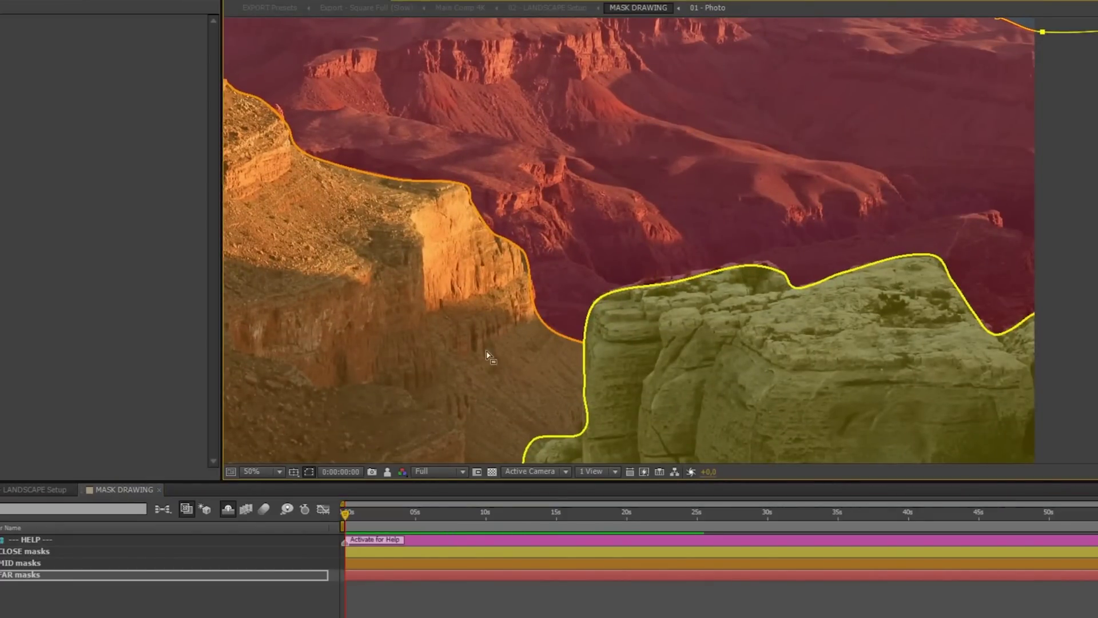
click(38, 554)
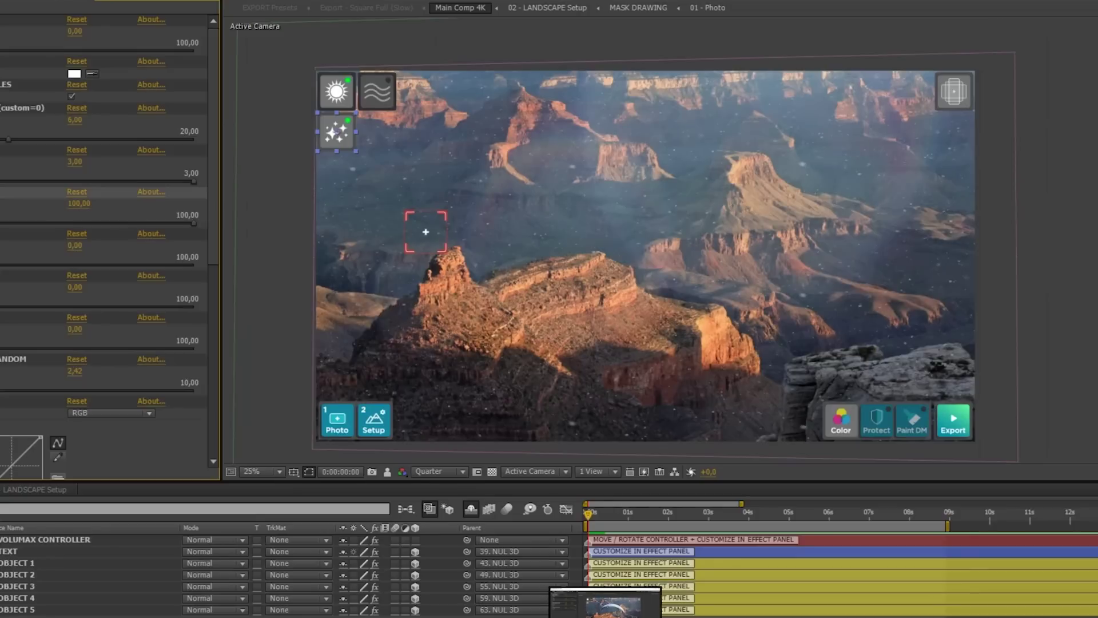
mouse_move(0, 307)
mouse_down()
mouse_move(76, 304)
mouse_move(1, 312)
mouse_up()
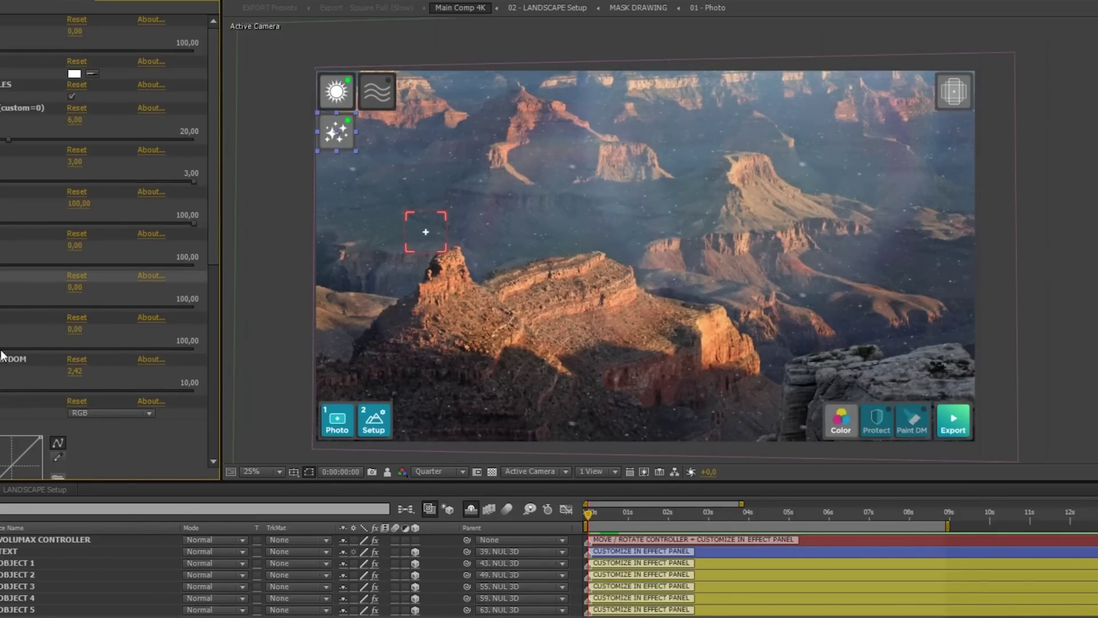
click(412, 237)
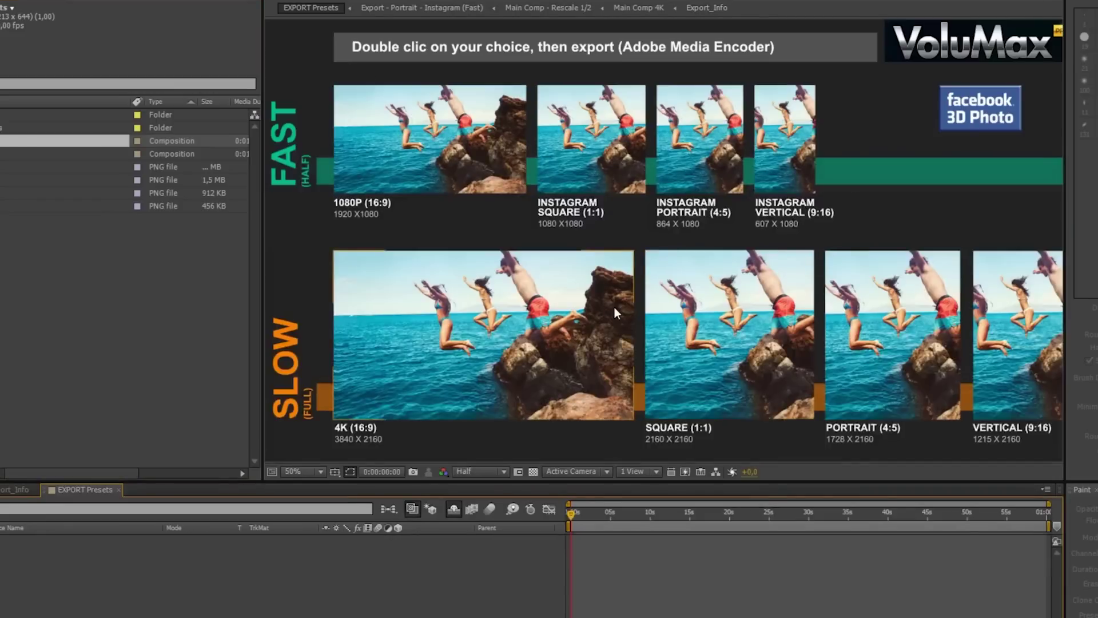
scroll(615, 307, down, 2)
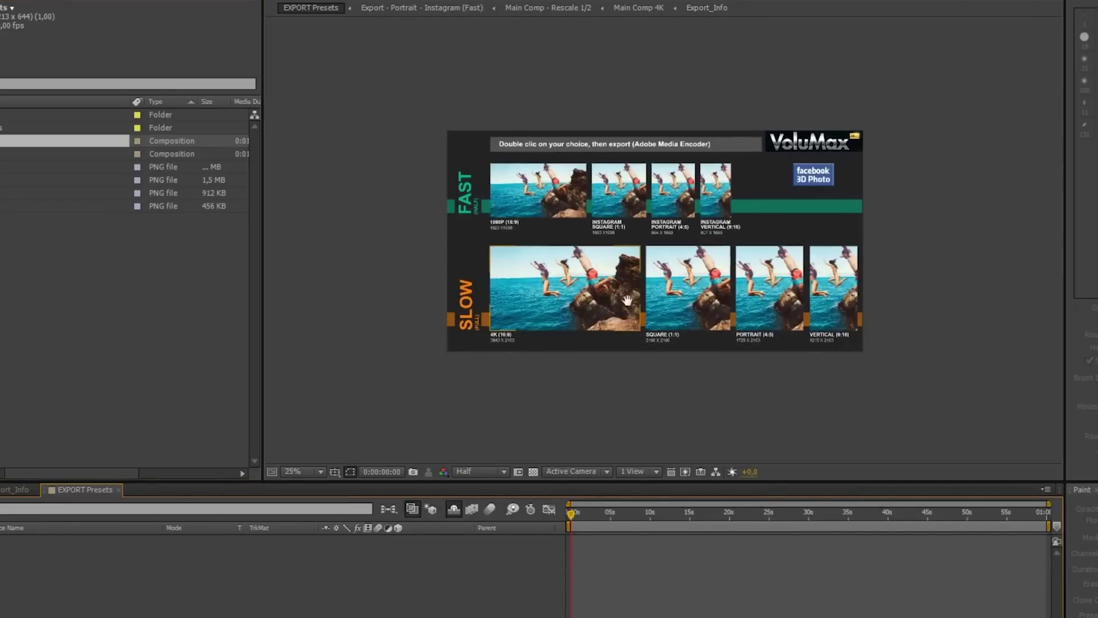
drag(263, 263, 76, 273)
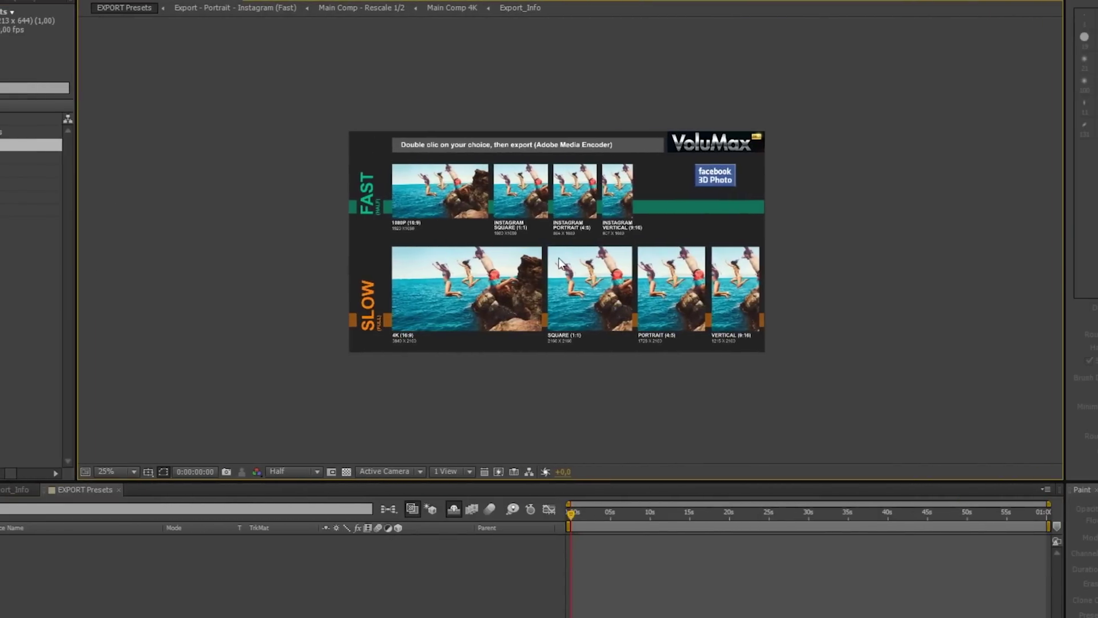
scroll(549, 269, up, 2)
drag(563, 298, 591, 291)
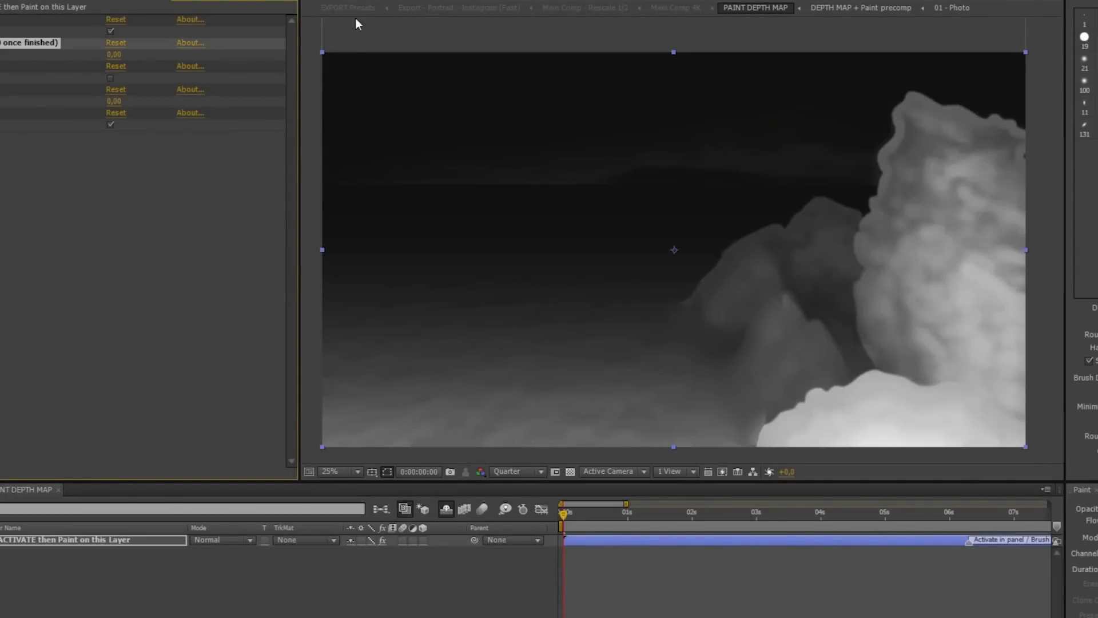
Step: Select the VOLUMAX CONTROLLER in the cliff-jump composition, go to 3 seconds, and end the work area there
drag(299, 144, 263, 148)
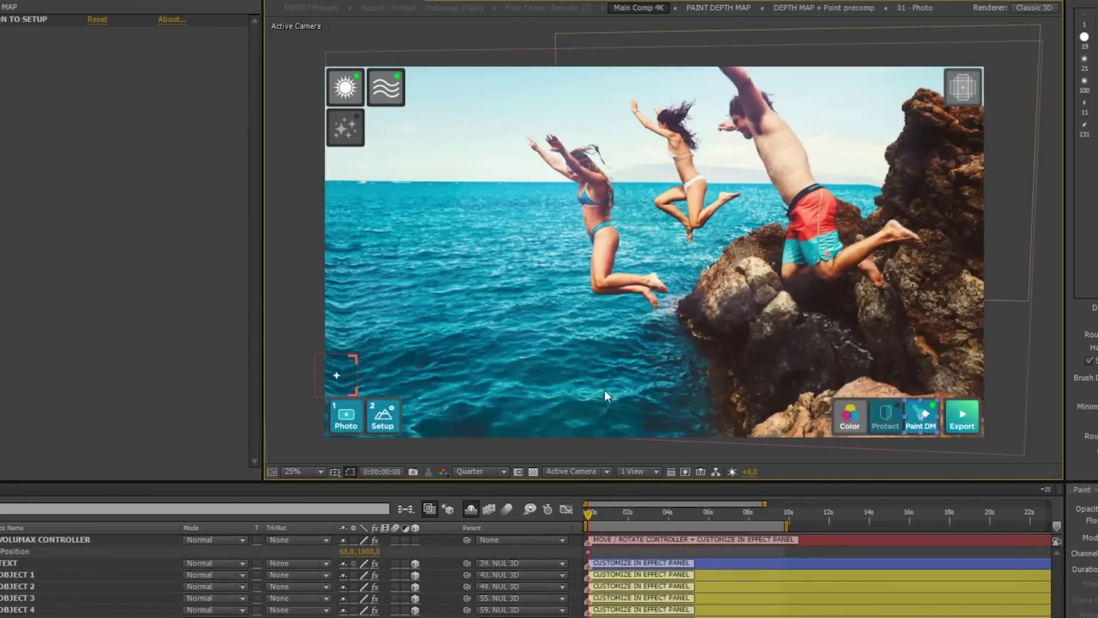
drag(605, 391, 603, 383)
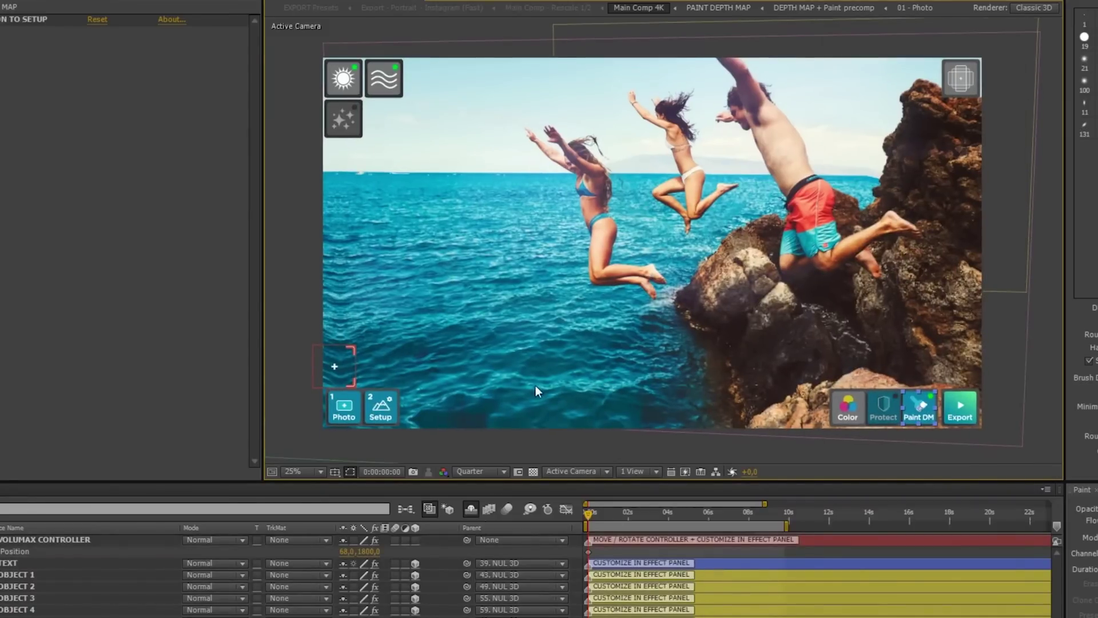
click(335, 370)
click(334, 371)
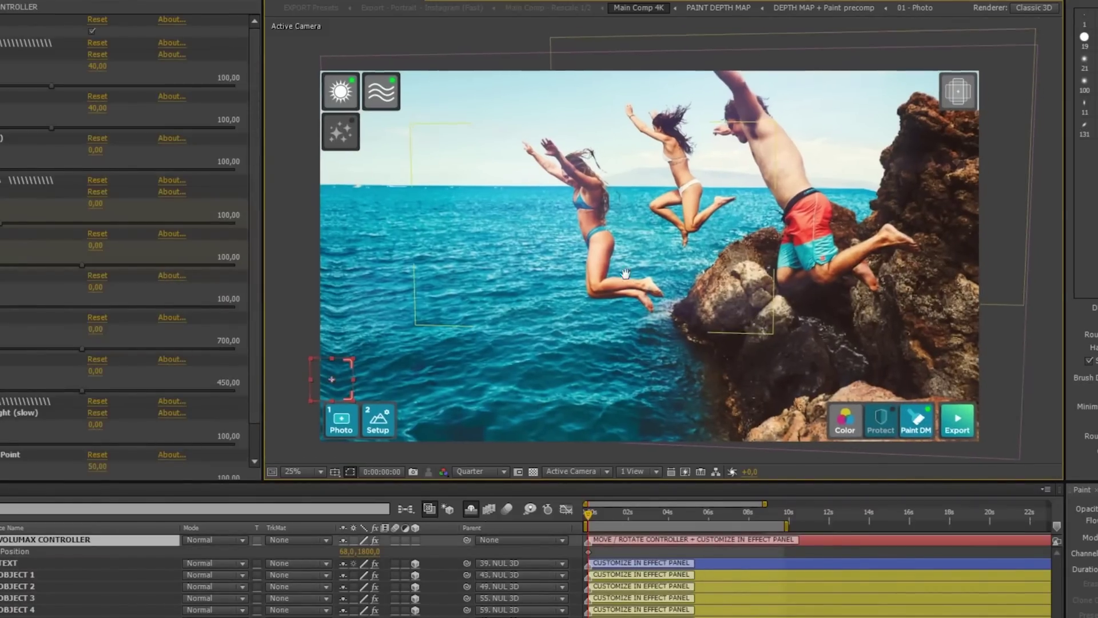
drag(589, 517, 649, 522)
key(=)
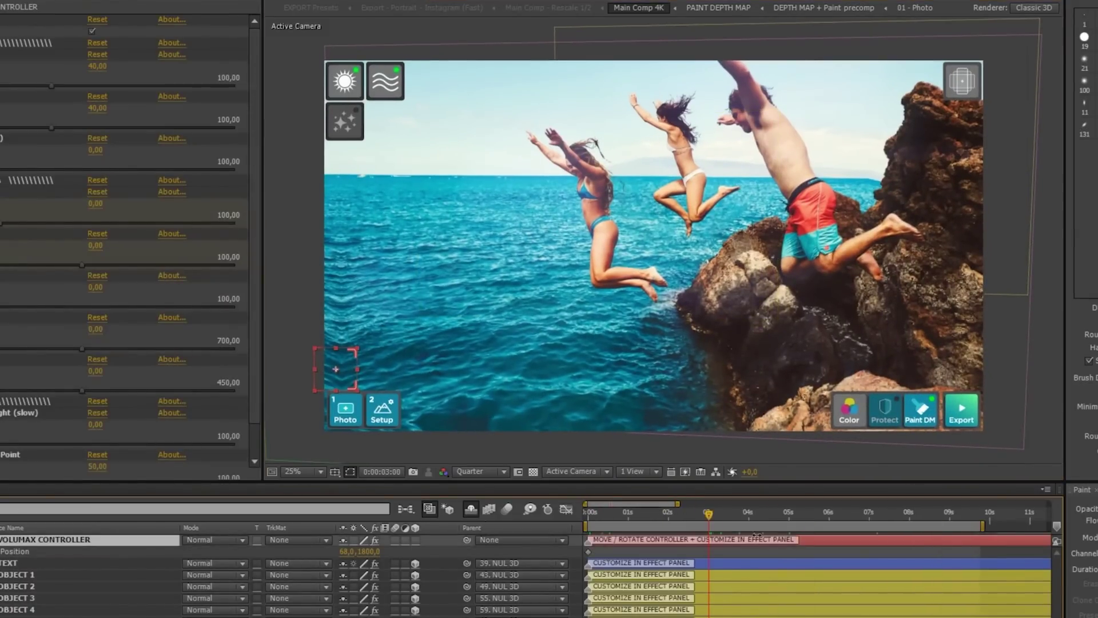
key(n)
Step: Keyframe the controller's Position at 3596, 436 and its Rotation at 11.7° at 3 seconds
click(15, 586)
ctrl+click(16, 610)
drag(335, 369, 952, 162)
key(w)
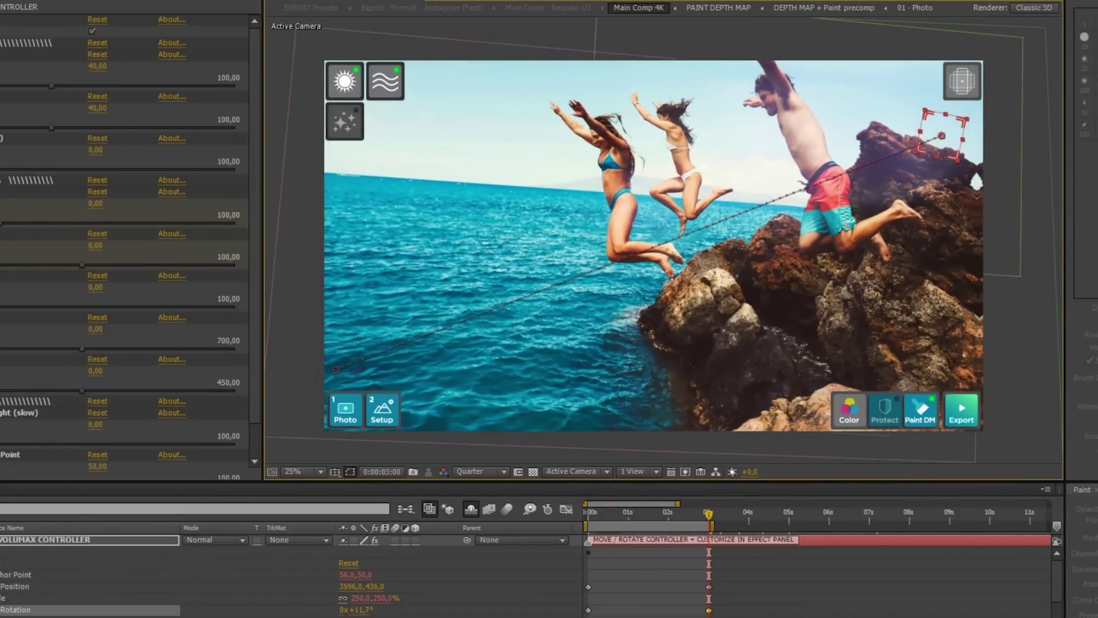
Step: Raise the controller's additional parallax slider to about 38 and try increasing the slider below it
click(51, 127)
click(2, 139)
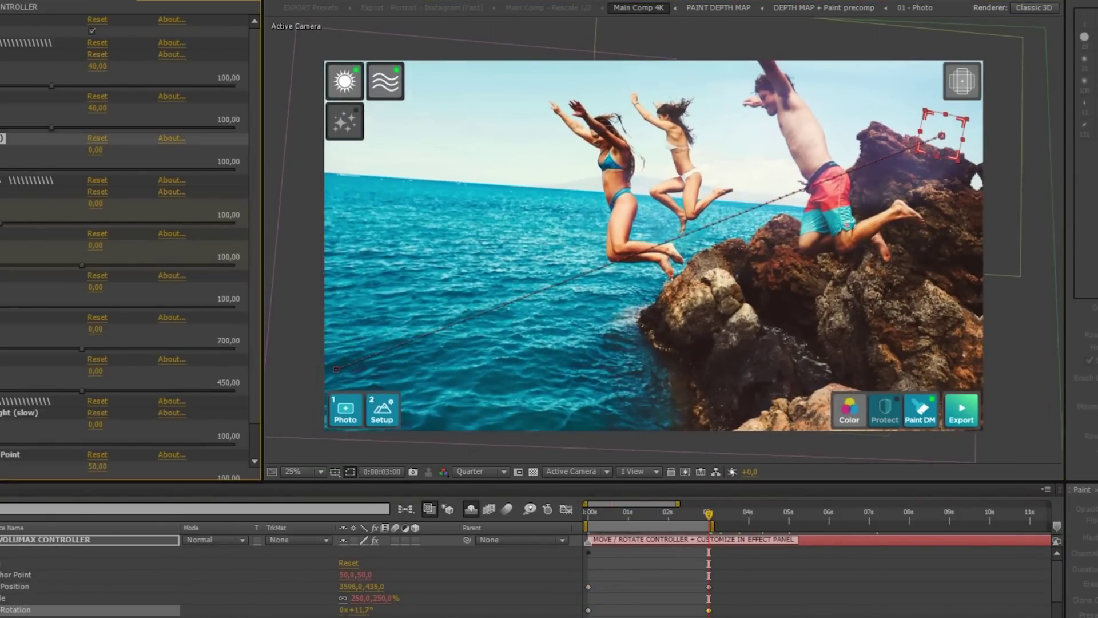
drag(0, 169, 50, 162)
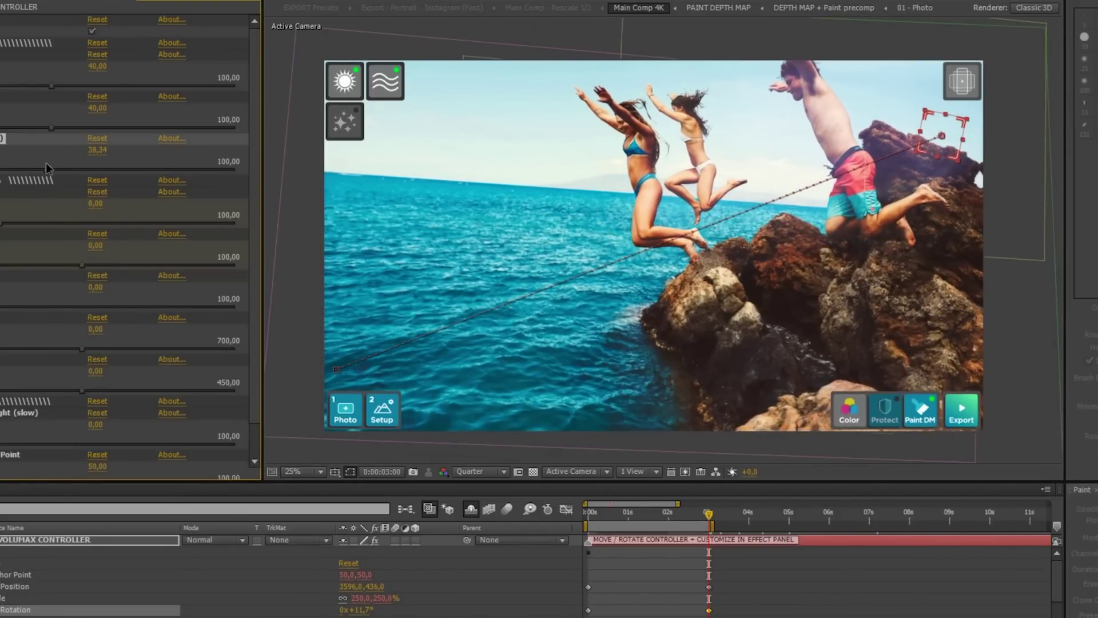
drag(2, 224, 79, 218)
Step: Reshape the controller's motion path to start at 144, 312 and end over the lower-right rocks, and preview the animation
drag(941, 136, 919, 353)
drag(338, 371, 350, 115)
mouse_move(597, 516)
mouse_down()
mouse_move(687, 518)
mouse_move(587, 518)
mouse_up()
key(KP_0)
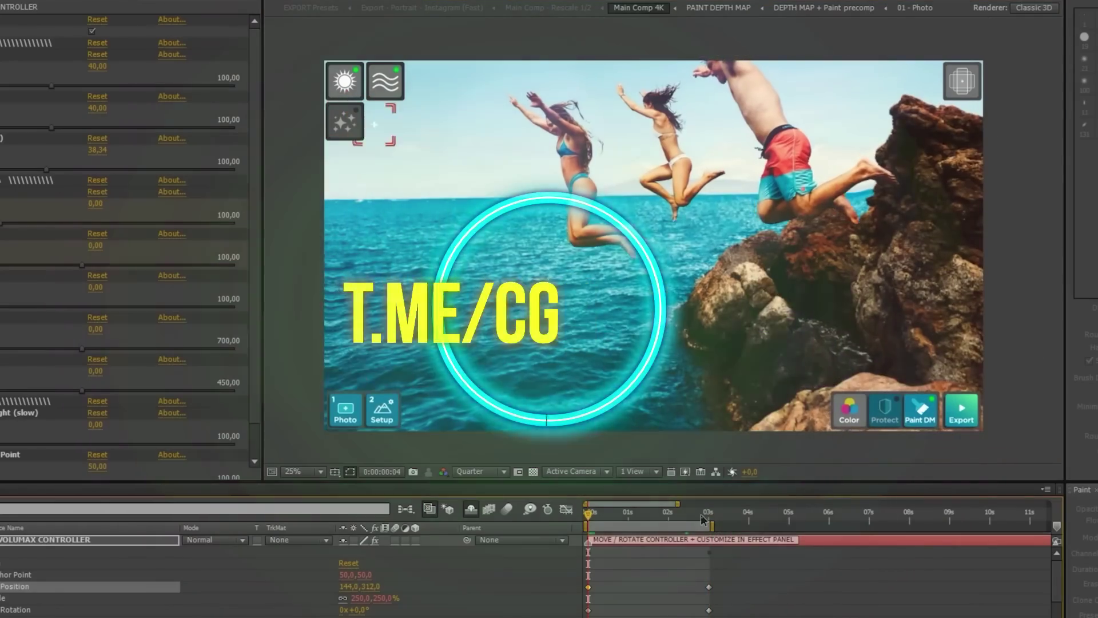